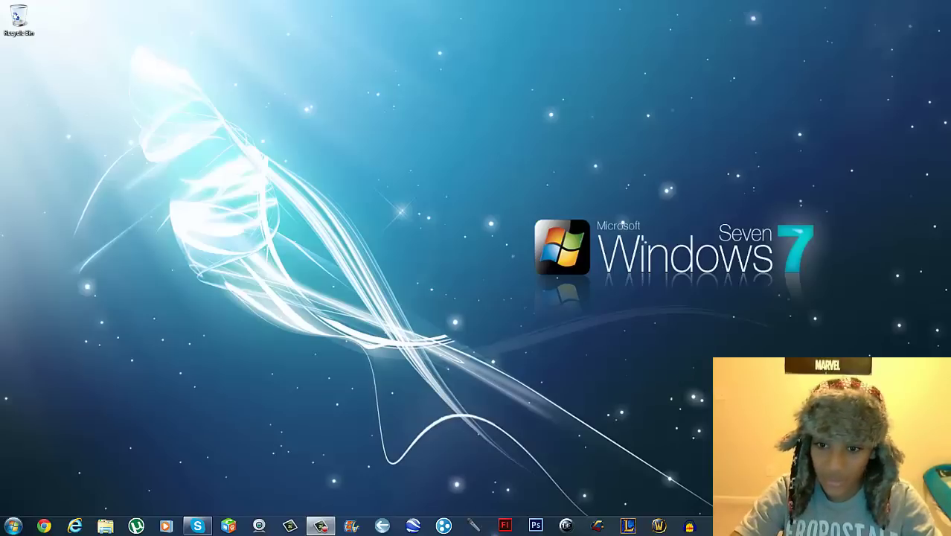
# Step: Start Google Chrome from the taskbar so it opens on the Google homepage
pyautogui.moveTo(721, 351); pyautogui.dragTo(808, 372)
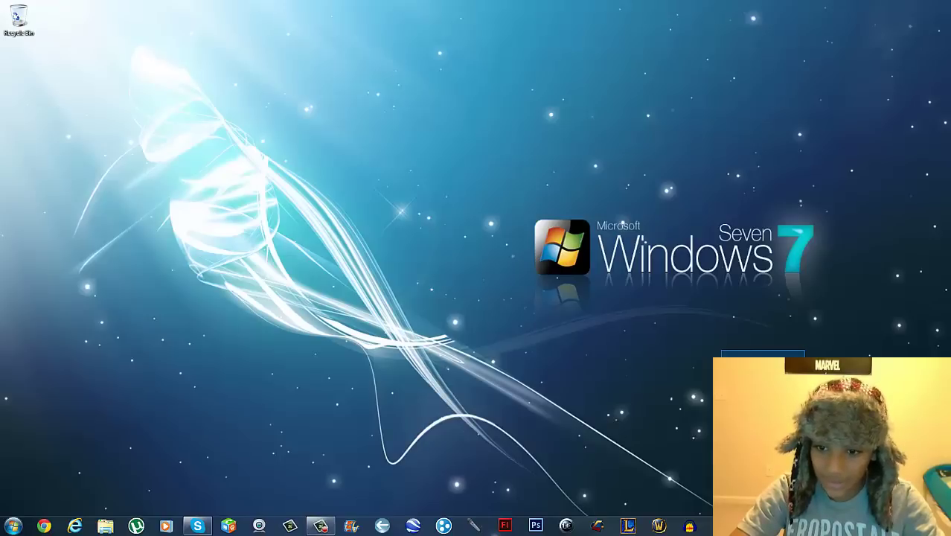
pyautogui.moveTo(801, 373)
pyautogui.mouseDown()
pyautogui.moveTo(745, 336)
pyautogui.moveTo(727, 340)
pyautogui.mouseUp()
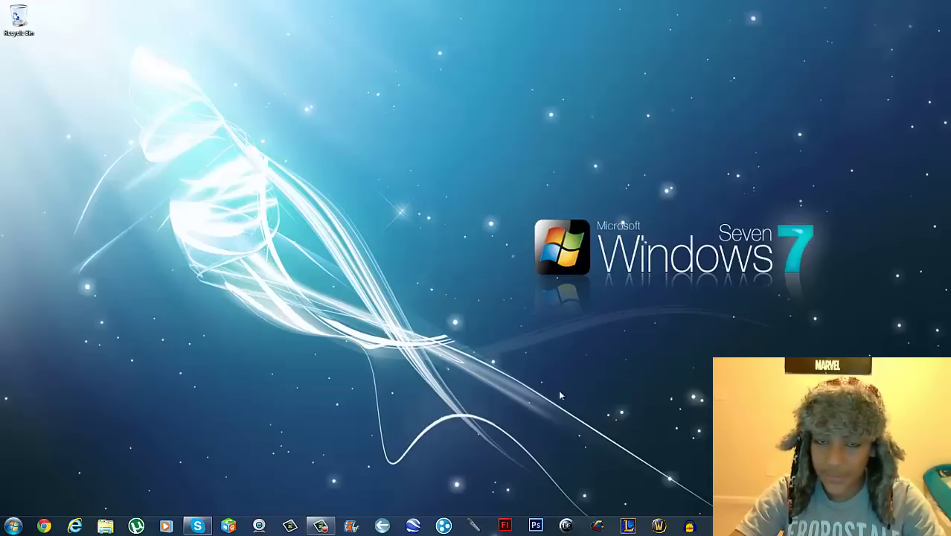
pyautogui.moveTo(381, 269); pyautogui.dragTo(568, 442)
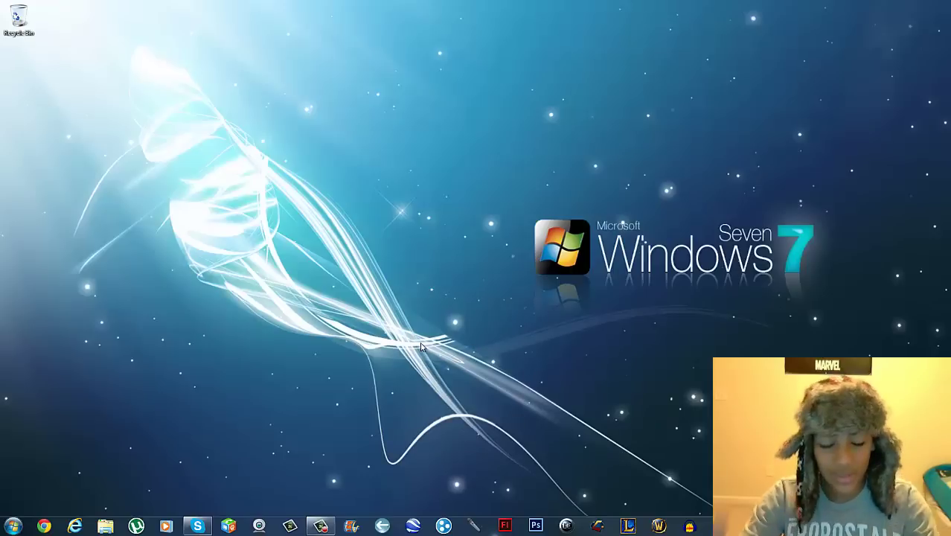
pyautogui.click(44, 527)
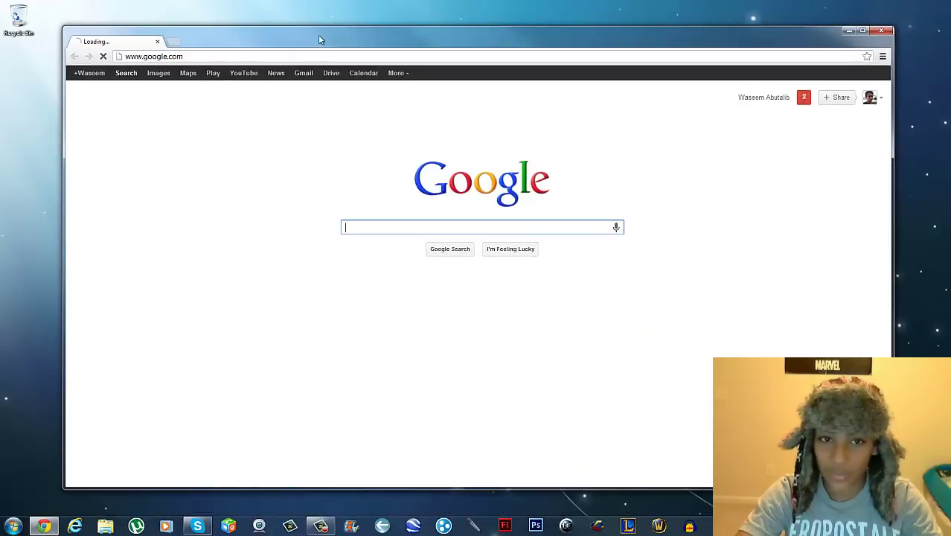
# Step: Maximize Chrome, load custopack.com from the address bar, then close the browser
pyautogui.doubleClick(319, 34)
pyautogui.click(318, 25)
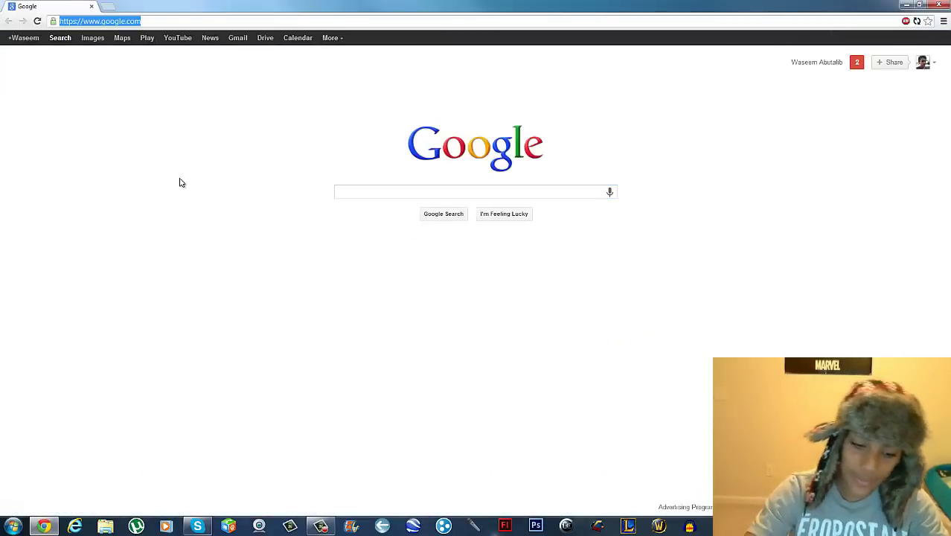
pyautogui.write('custopac')
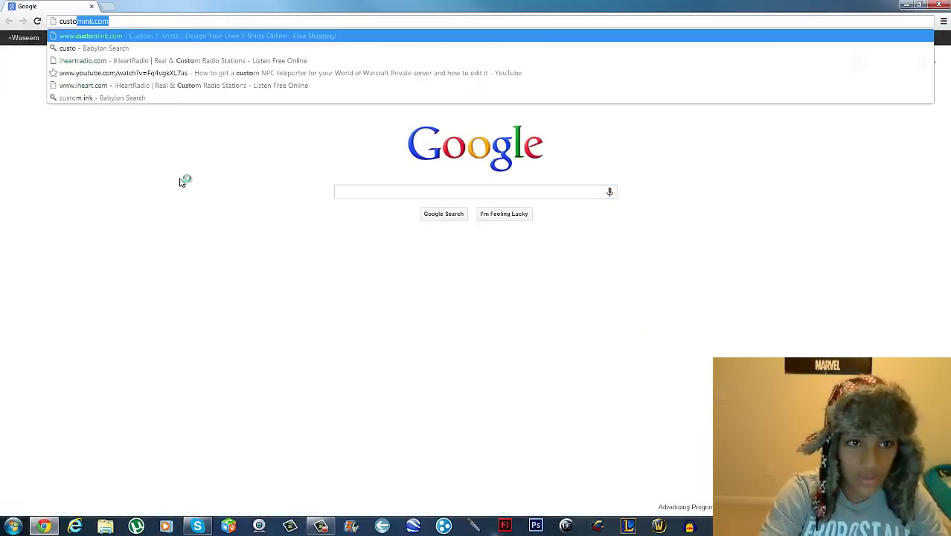
pyautogui.write('k')
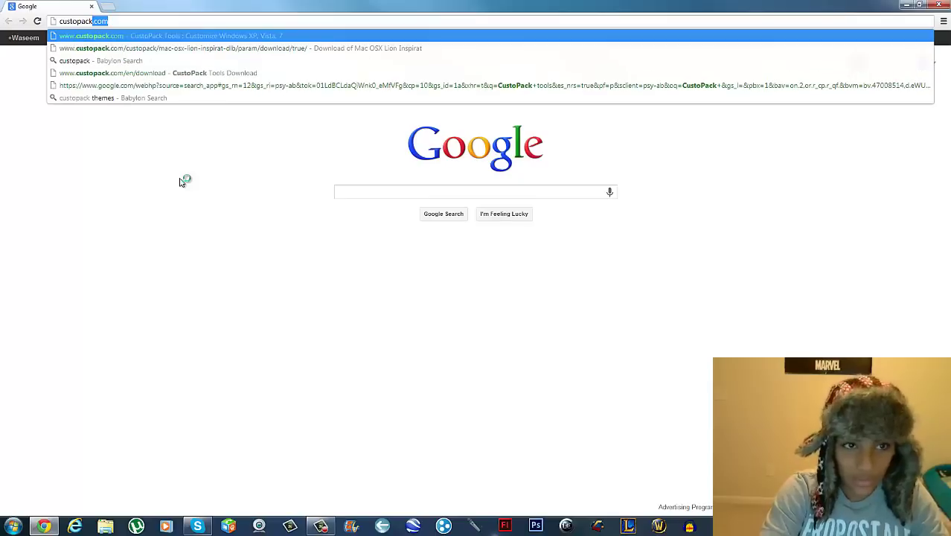
pyautogui.press('Return')
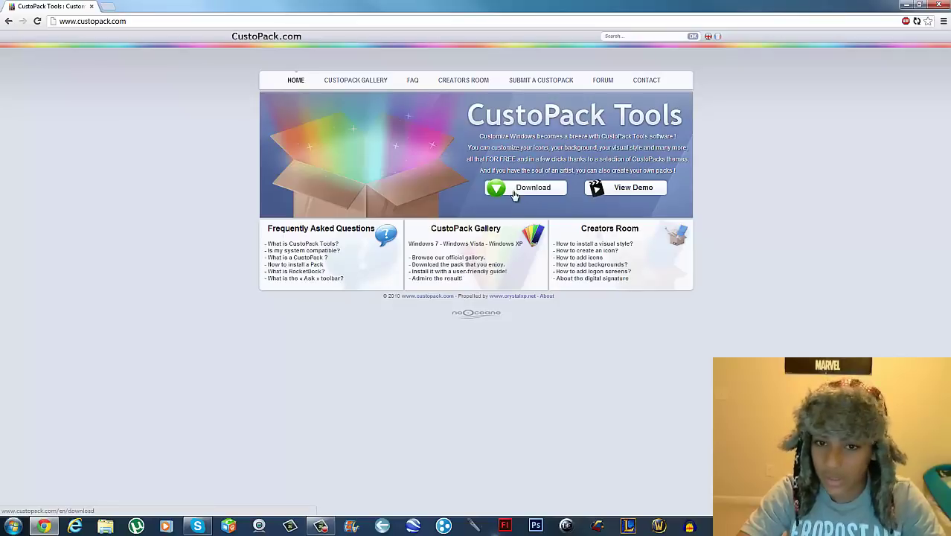
pyautogui.click(939, 5)
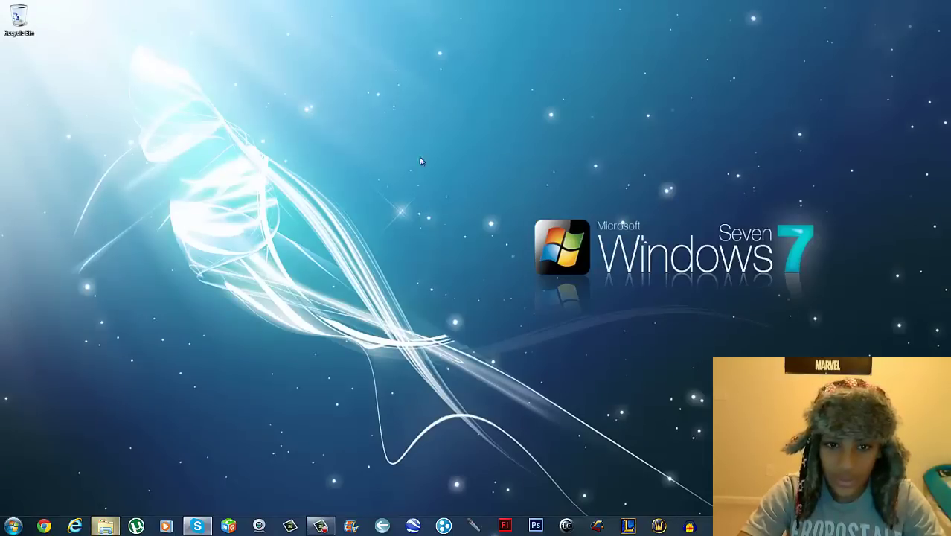
# Step: Open Downloads in a maximized Explorer window and select the CustoPacks-1.0.0.40 installer
pyautogui.click(105, 526)
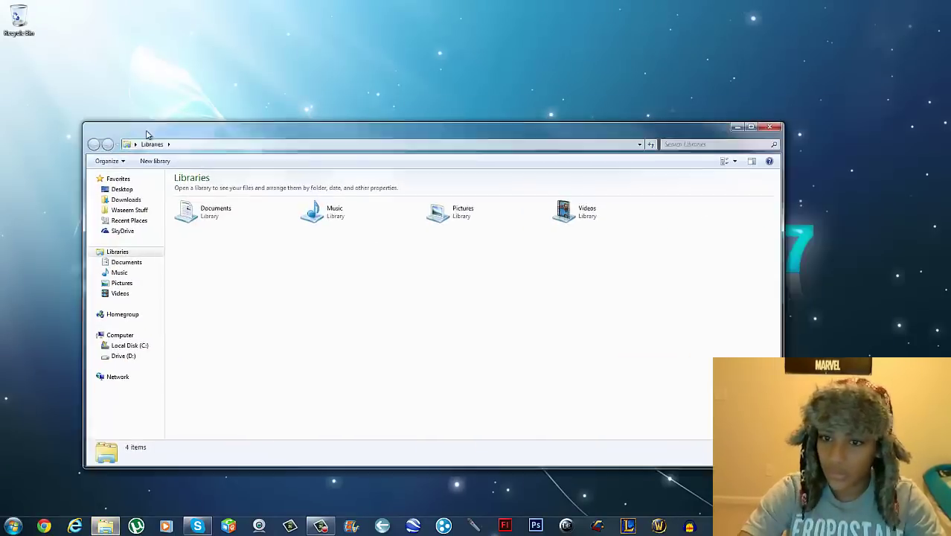
pyautogui.moveTo(214, 131); pyautogui.dragTo(230, 111)
pyautogui.doubleClick(230, 110)
pyautogui.click(41, 75)
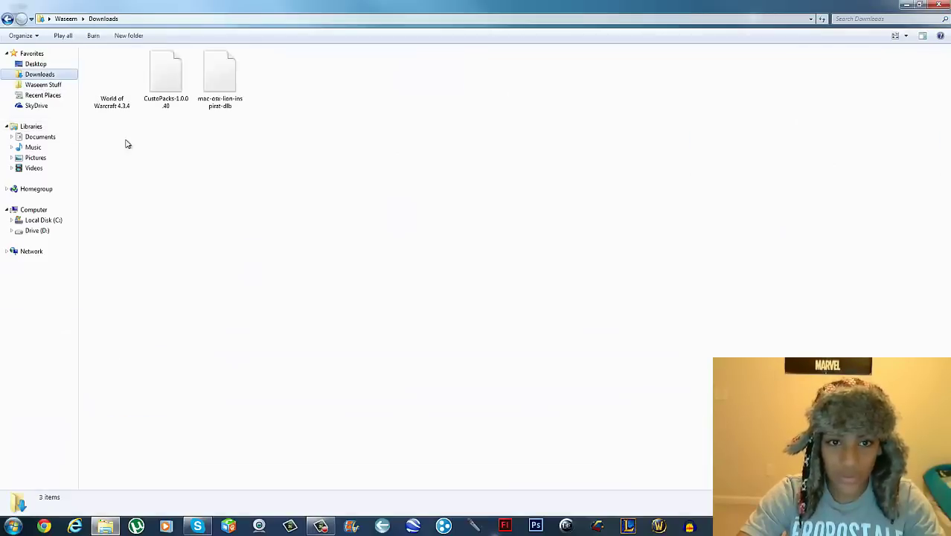
pyautogui.click(184, 84)
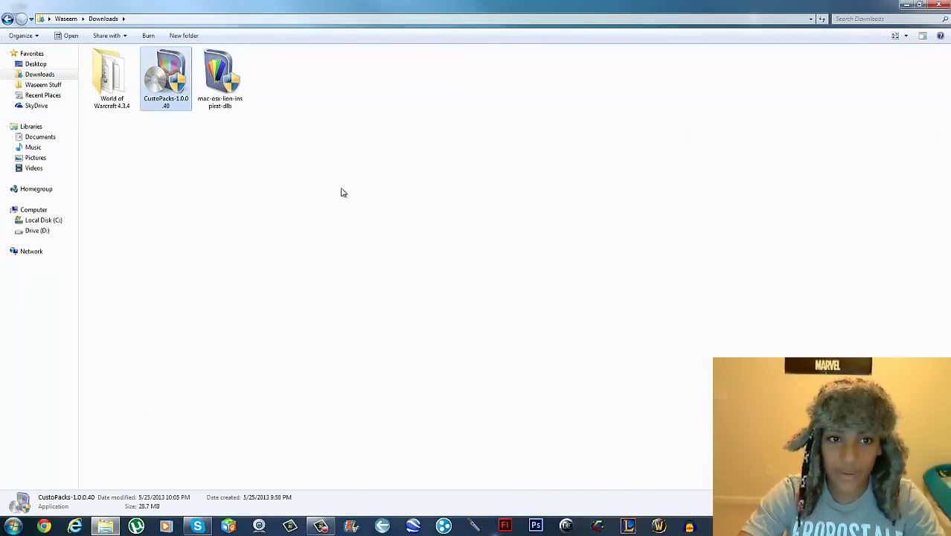
# Step: Move CustoPacks-1.0.0.40 and mac-osx-lion-inspirat-dlb onto the desktop, close Explorer, and relaunch Chrome
pyautogui.doubleClick(314, 7)
pyautogui.moveTo(265, 182); pyautogui.dragTo(282, 31)
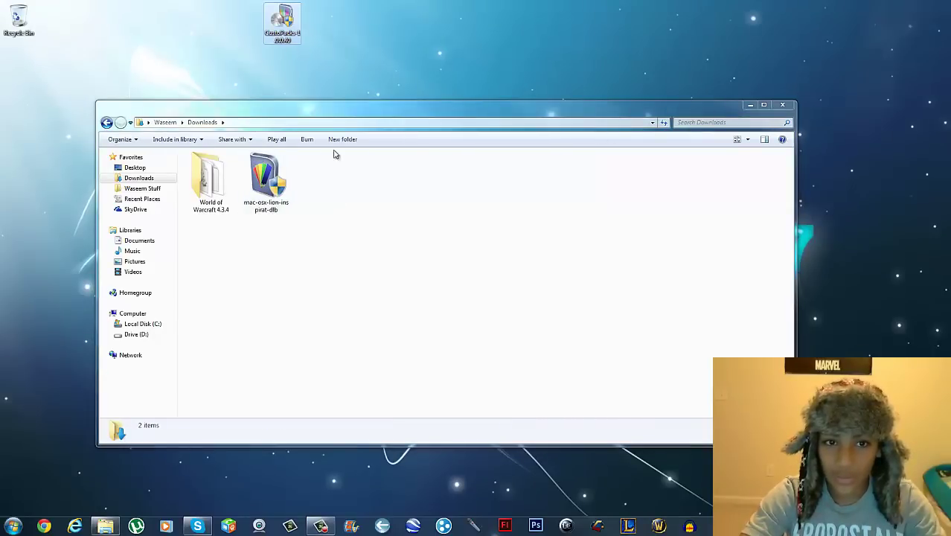
pyautogui.click(268, 182)
pyautogui.moveTo(267, 183); pyautogui.dragTo(339, 26)
pyautogui.click(782, 104)
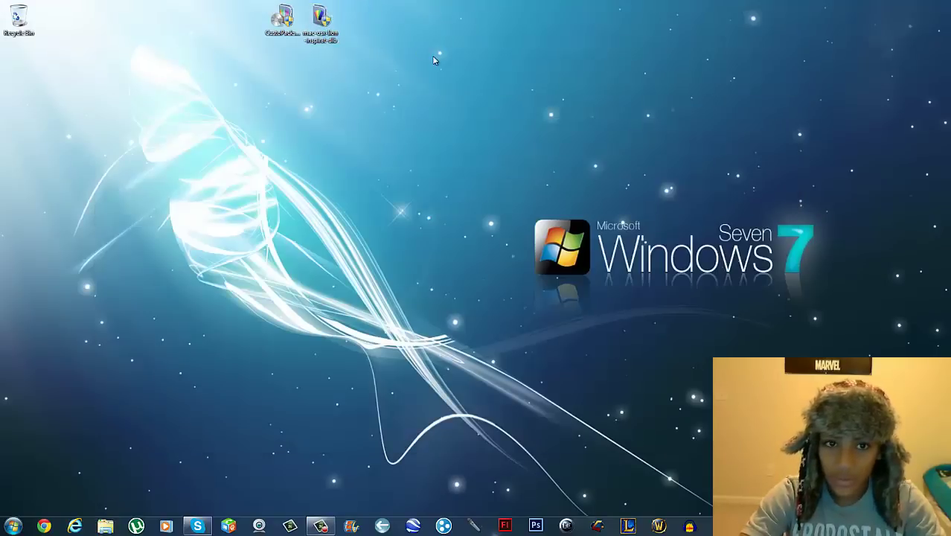
pyautogui.click(44, 526)
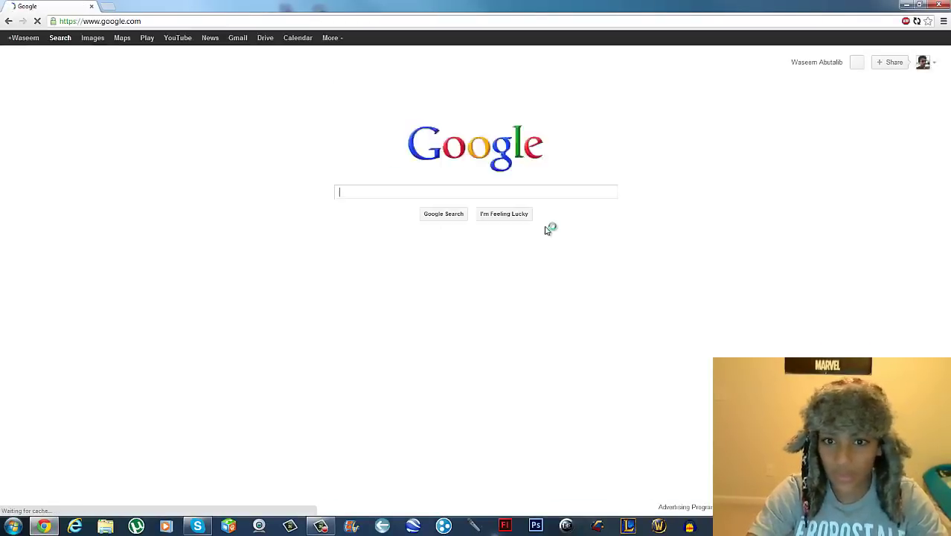
# Step: Search Google for 'CustoPack Tools', download the Mac OSX Lion Inspirat pack, then close Chrome
pyautogui.click(495, 191)
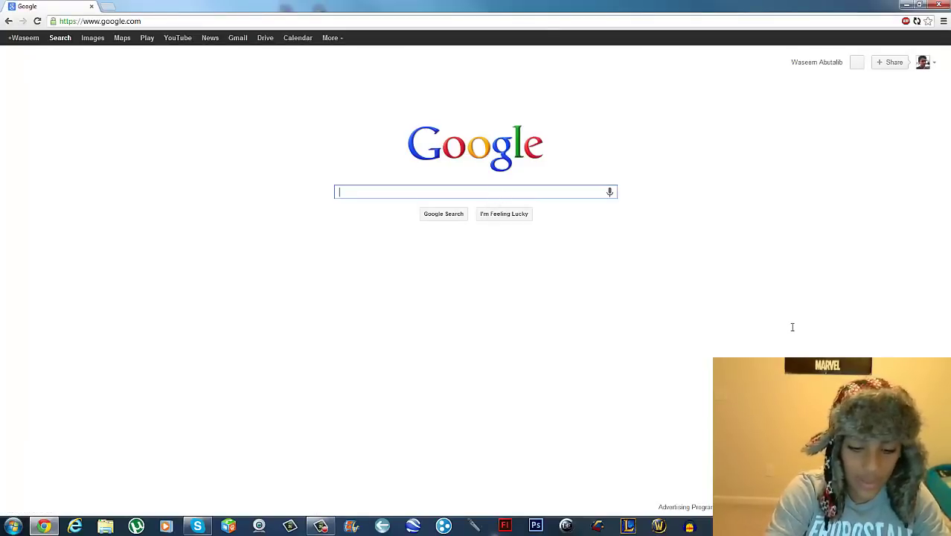
pyautogui.write('CustoPack Tools')
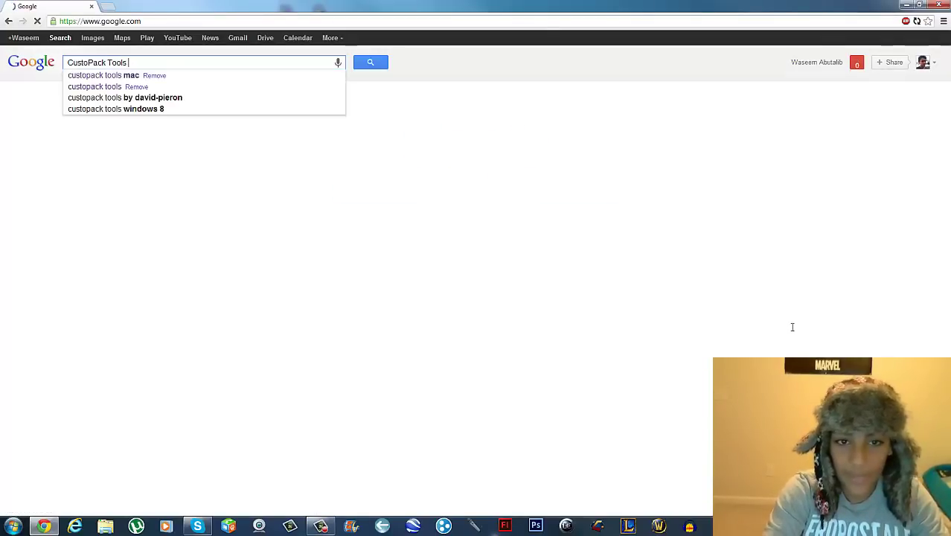
pyautogui.click(136, 75)
pyautogui.click(170, 129)
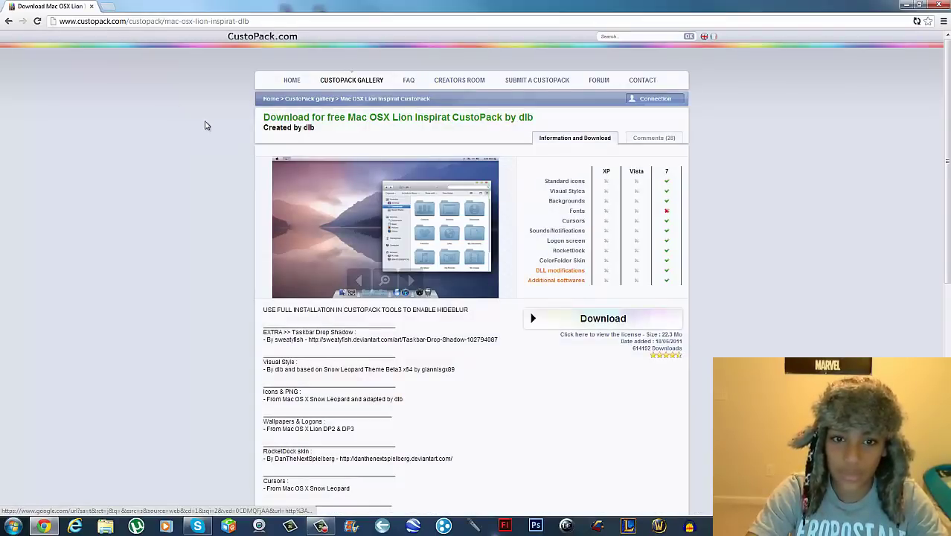
pyautogui.click(603, 320)
pyautogui.click(93, 6)
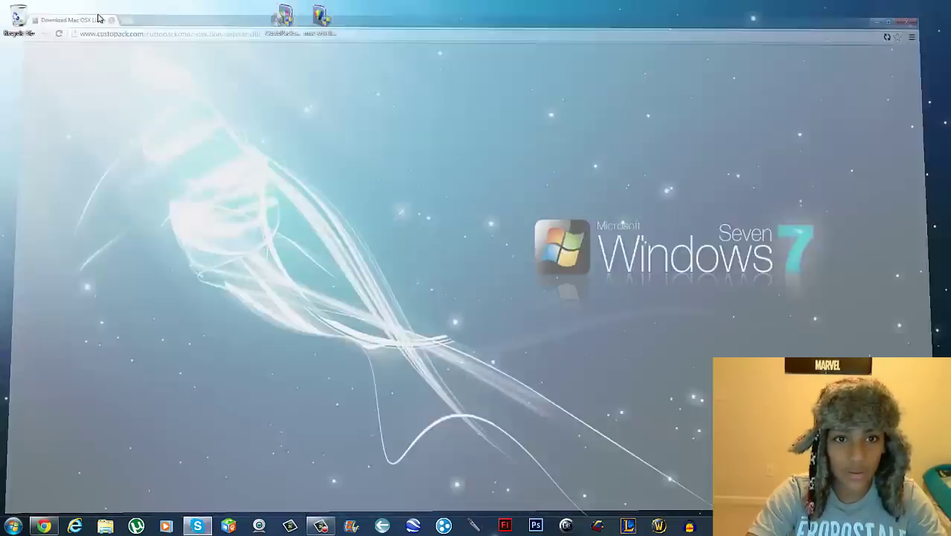
# Step: Arrange the downloaded icons in the desktop's left column and run mac-osx-lion-inspirat-dlb
pyautogui.moveTo(357, 77); pyautogui.dragTo(52, 81)
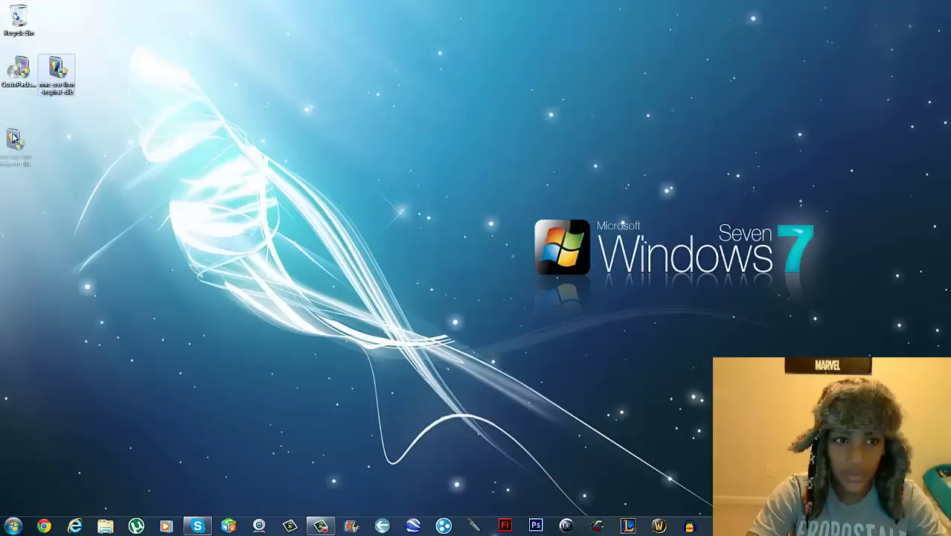
pyautogui.click(22, 67)
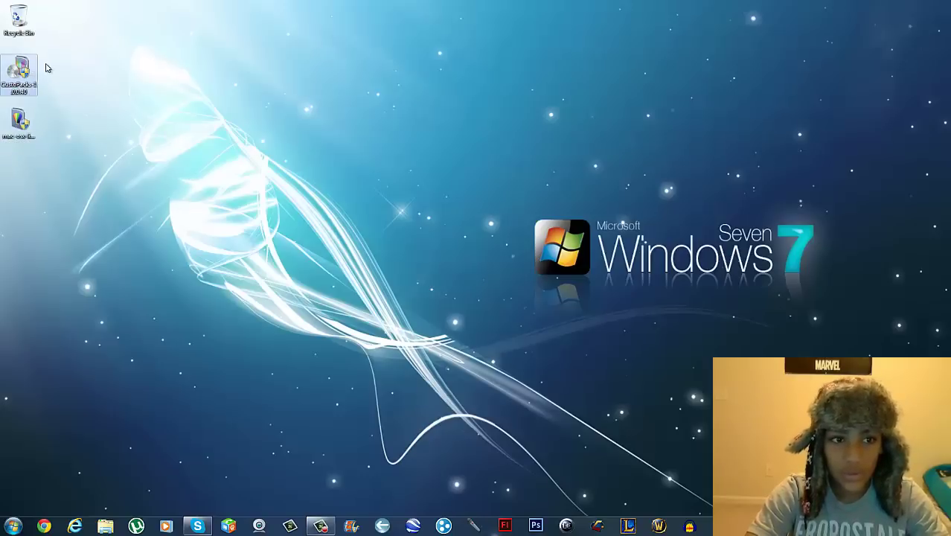
pyautogui.click(35, 122)
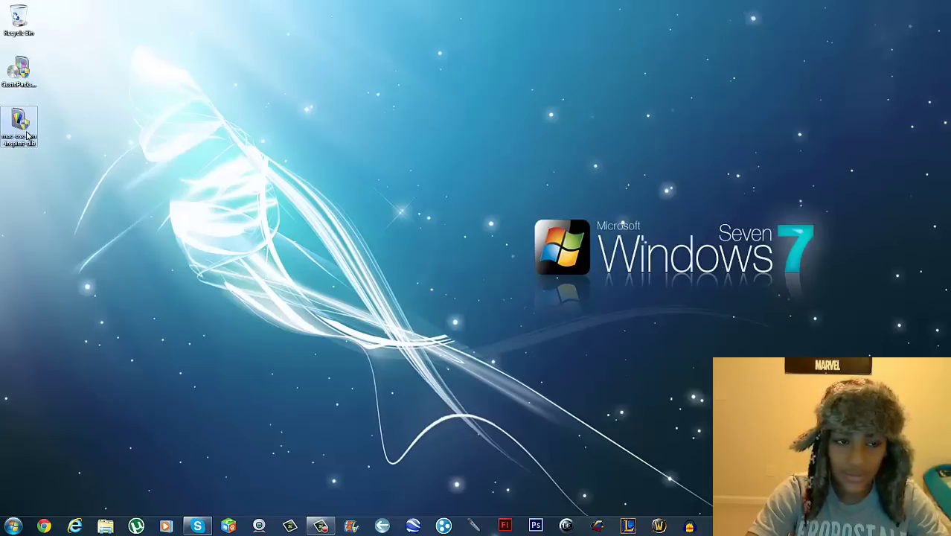
pyautogui.doubleClick(20, 125)
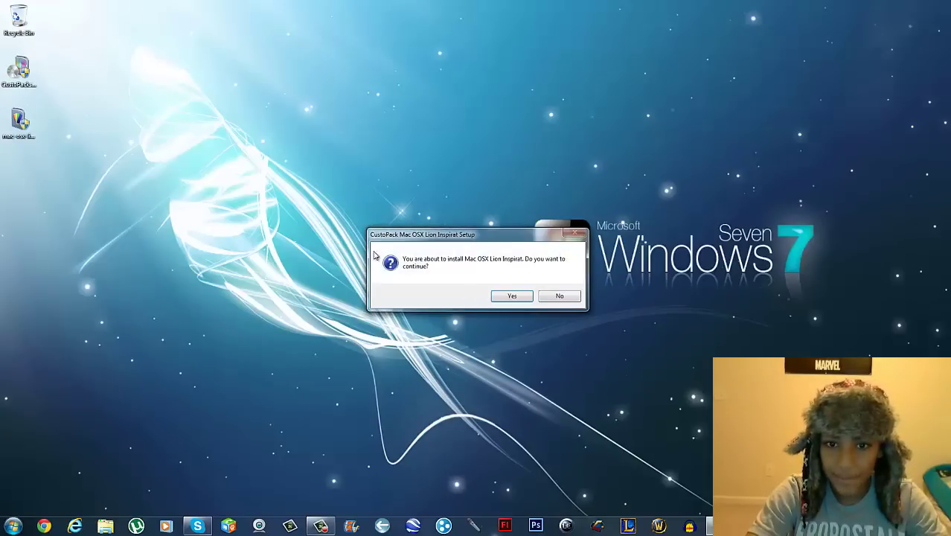
# Step: Answer Yes to the Mac OSX Lion Inspirat Setup prompt to load the pack preview
pyautogui.click(512, 296)
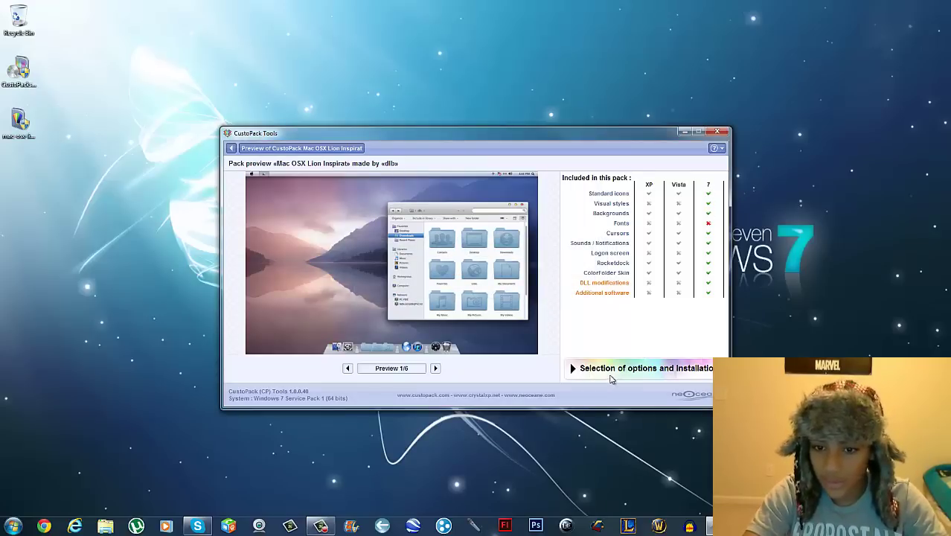
# Step: On the Options page, try Basic, Classic and Personalized, then settle on the Full installation
pyautogui.click(681, 375)
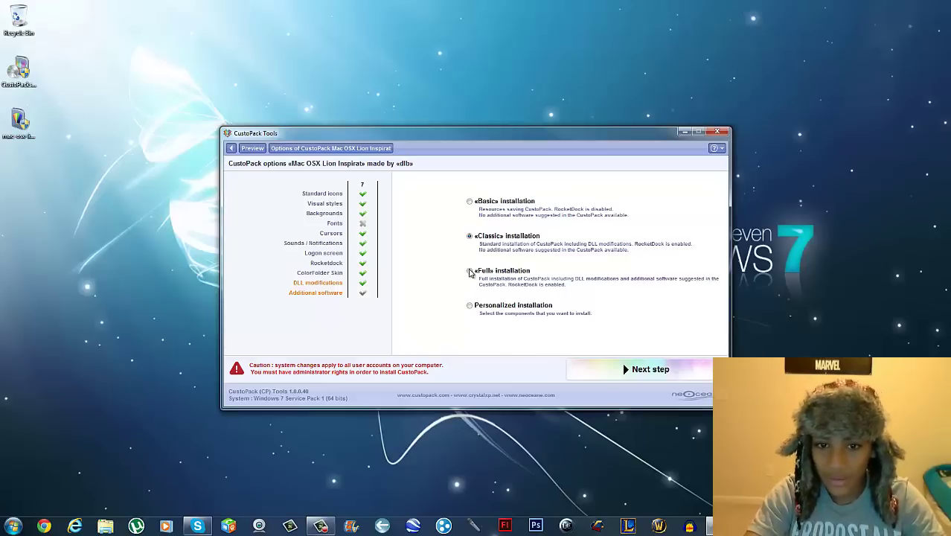
pyautogui.click(470, 272)
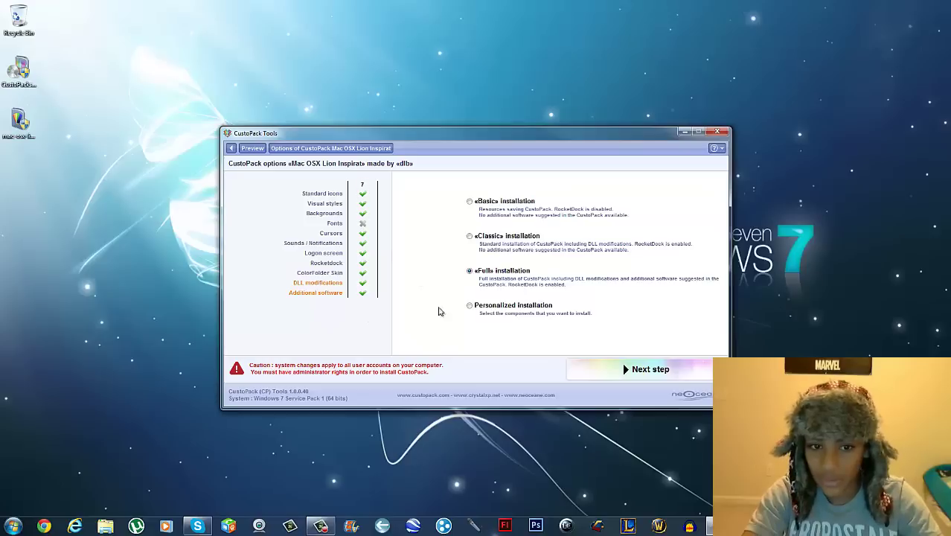
pyautogui.click(470, 202)
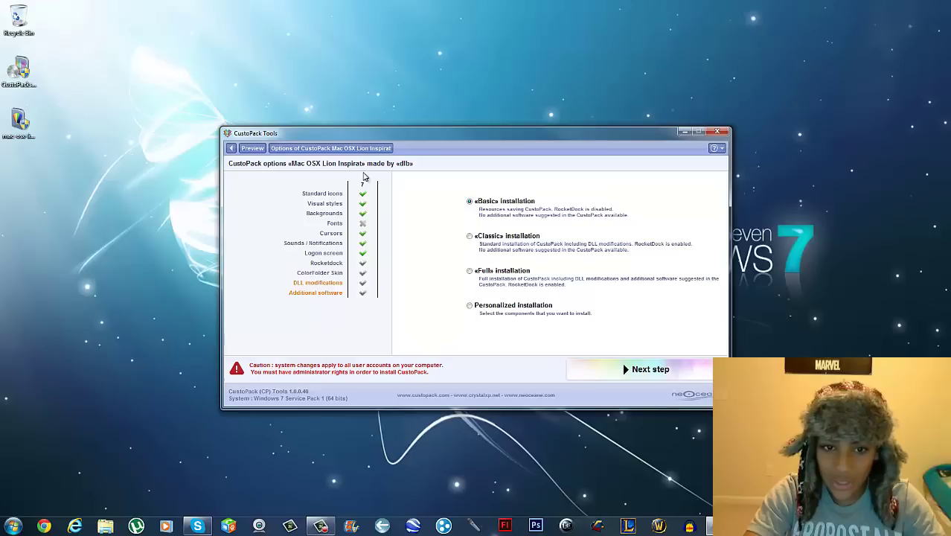
pyautogui.click(363, 224)
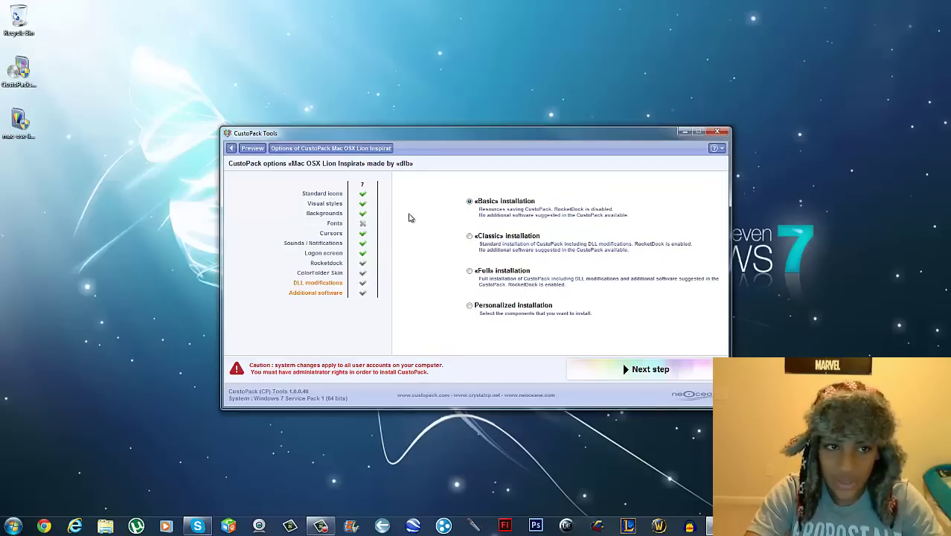
pyautogui.click(469, 238)
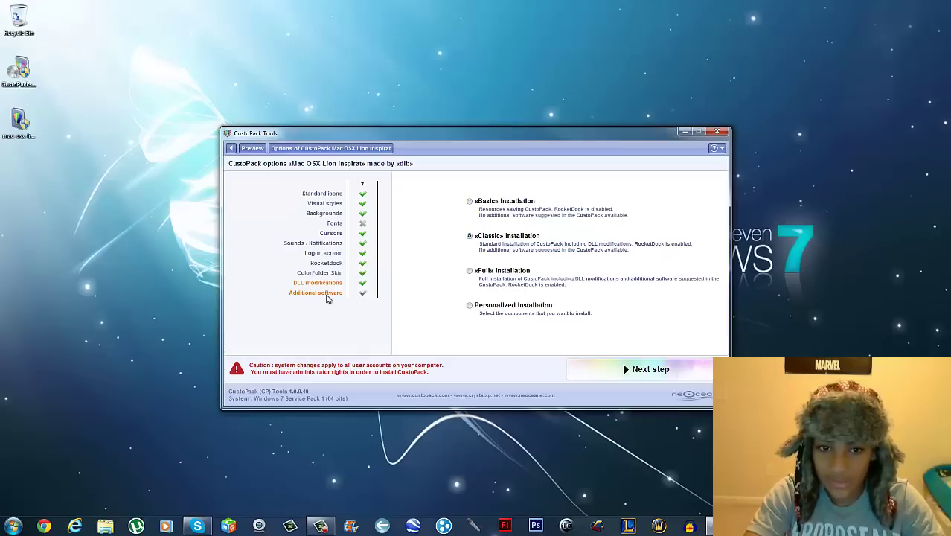
pyautogui.click(470, 271)
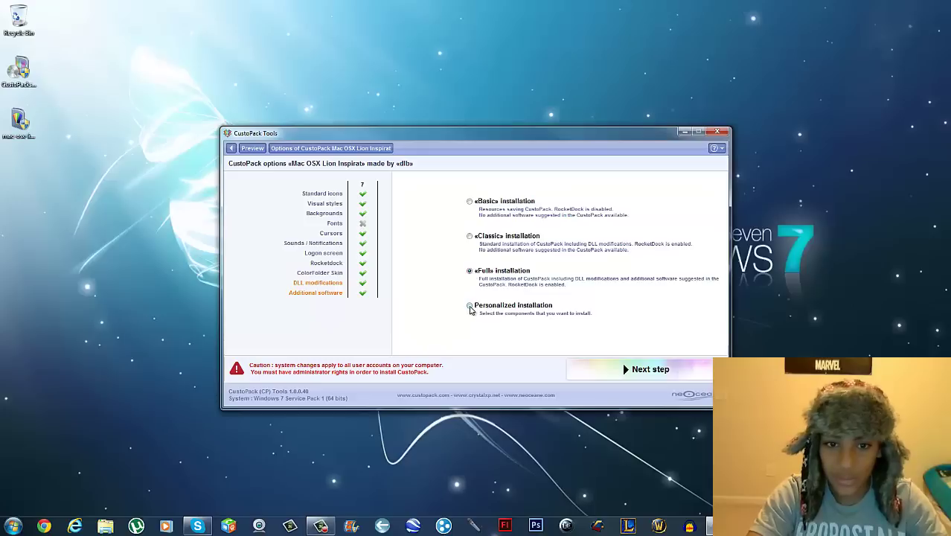
pyautogui.click(470, 305)
pyautogui.click(470, 270)
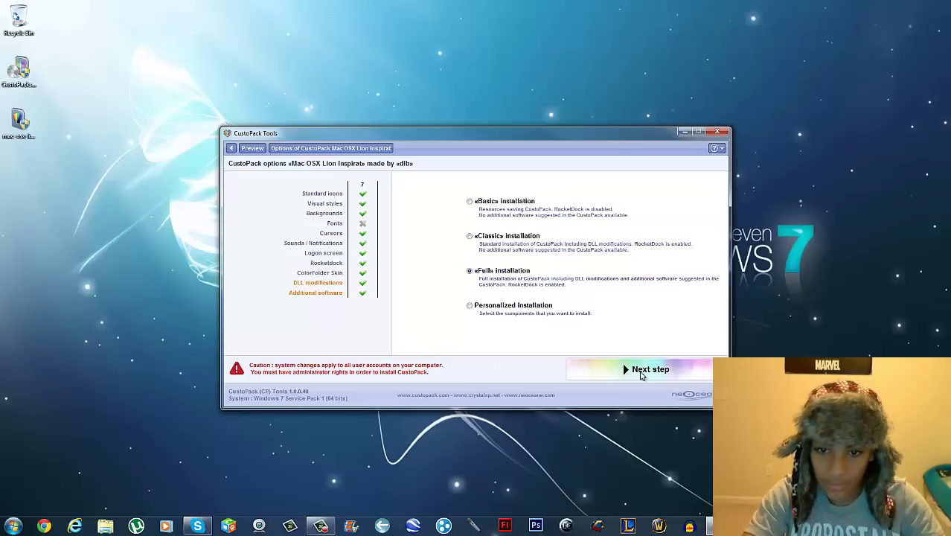
# Step: Accept the license with 'I understand and I accept the agreement' and start Install CustoPack
pyautogui.click(648, 370)
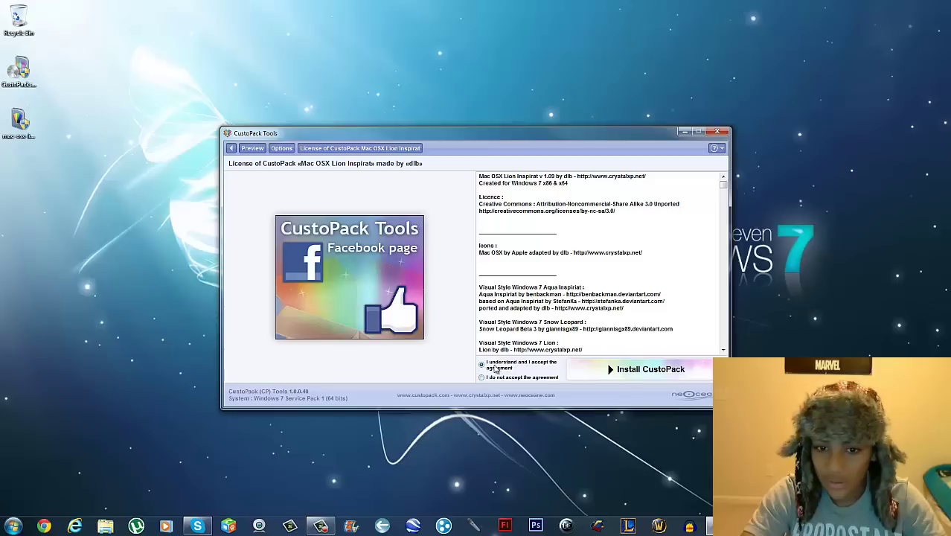
pyautogui.click(481, 378)
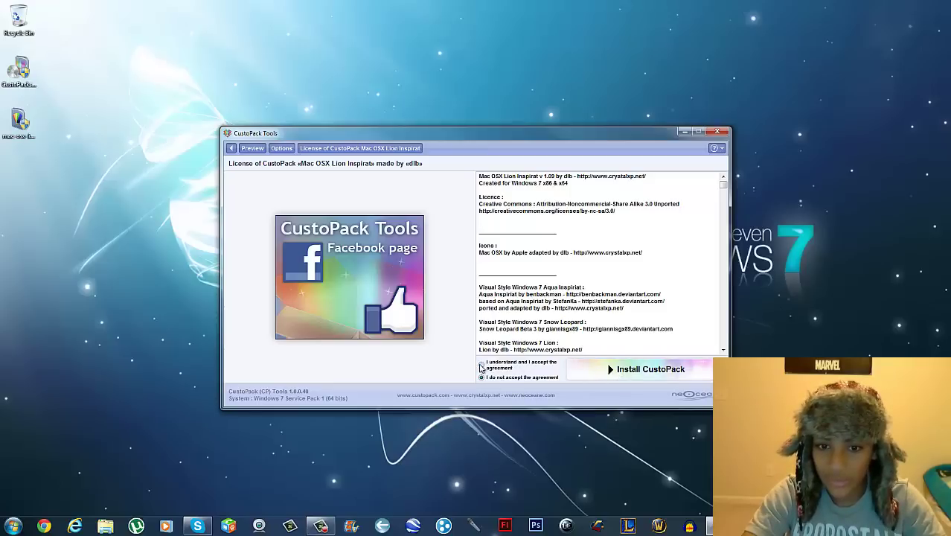
pyautogui.click(481, 365)
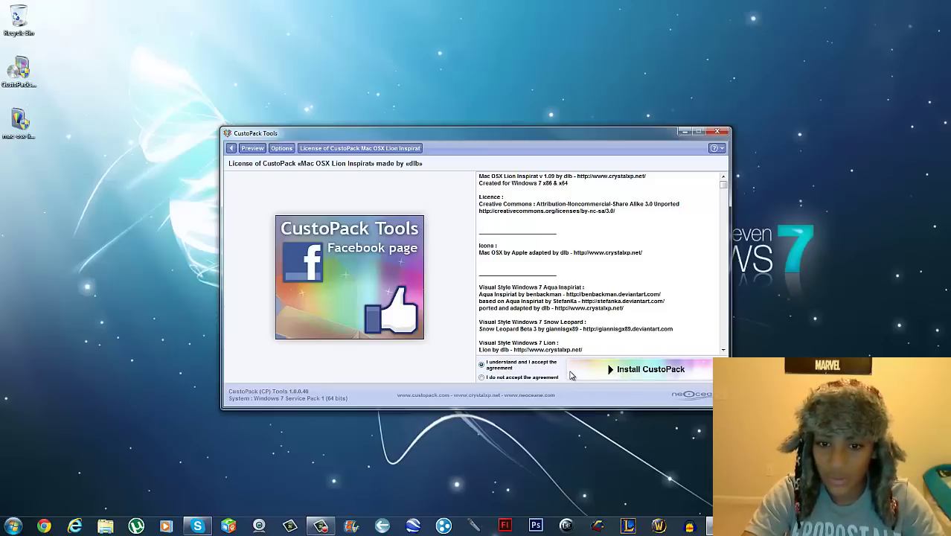
pyautogui.click(637, 372)
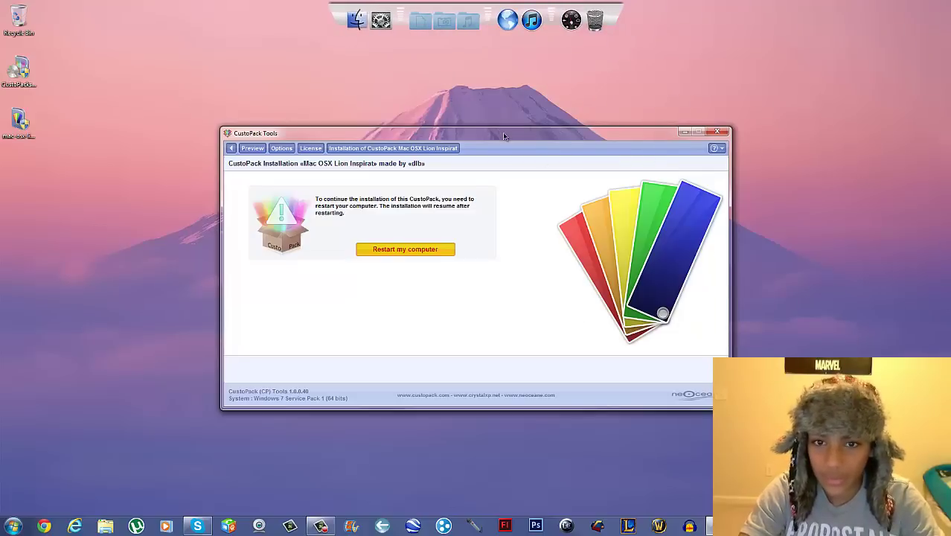
pyautogui.click(684, 133)
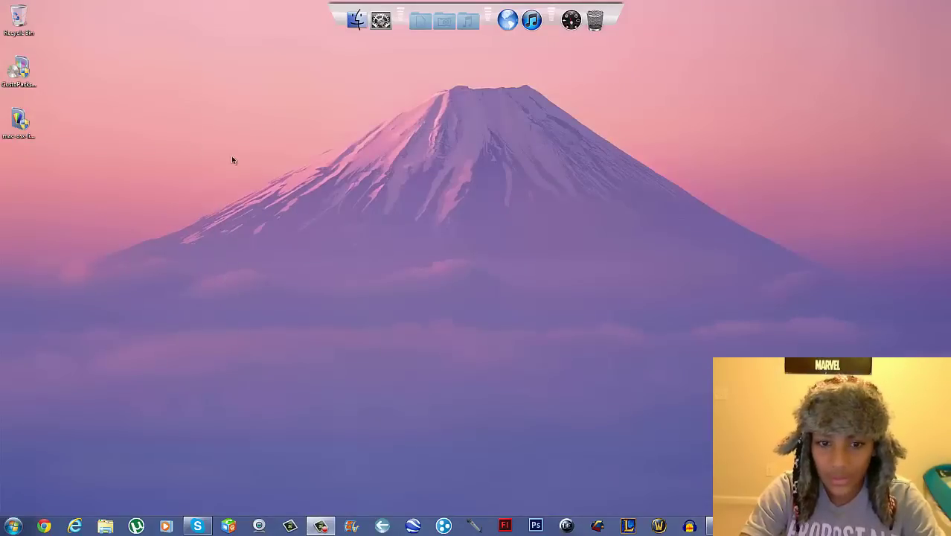
pyautogui.click(320, 526)
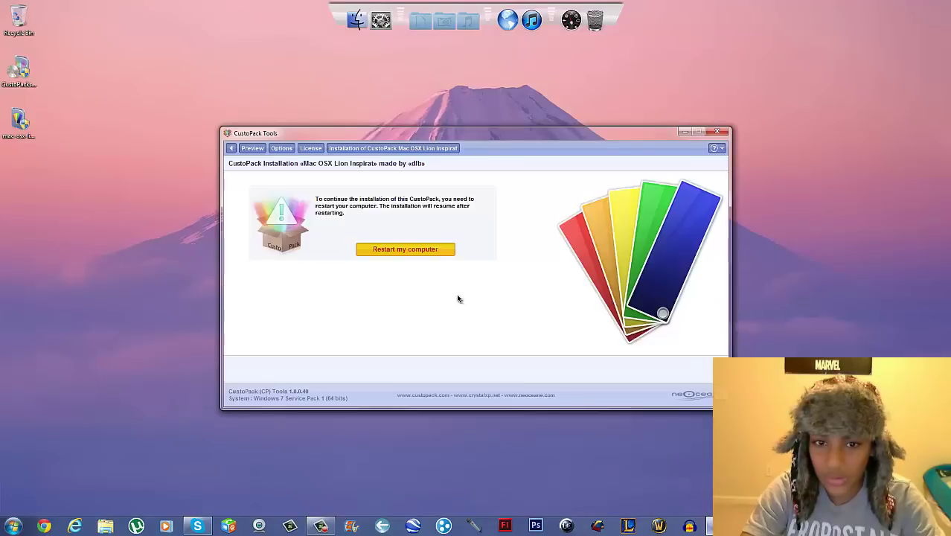
# Step: Restart the computer, confirm resuming the installation, and dismiss Personalization once the Lion theme applies
pyautogui.click(403, 250)
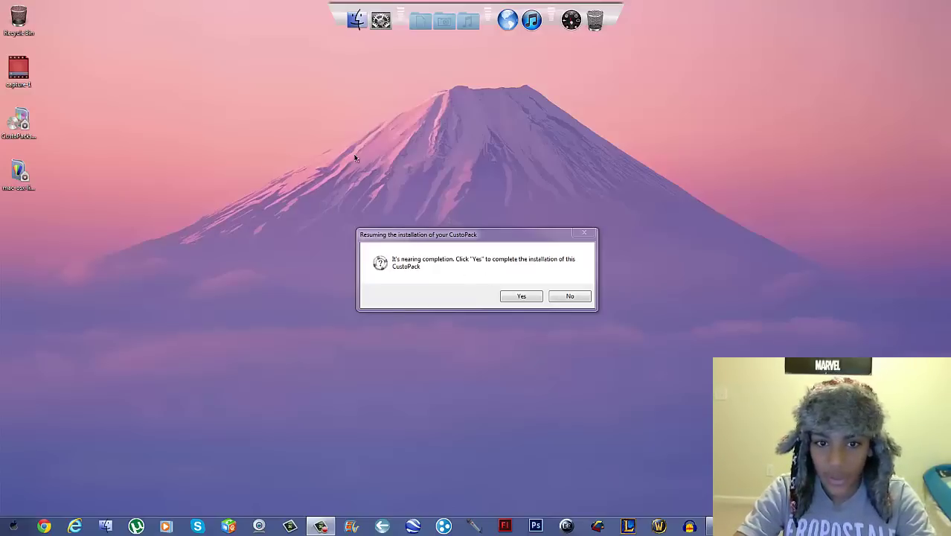
pyautogui.moveTo(321, 211); pyautogui.dragTo(659, 332)
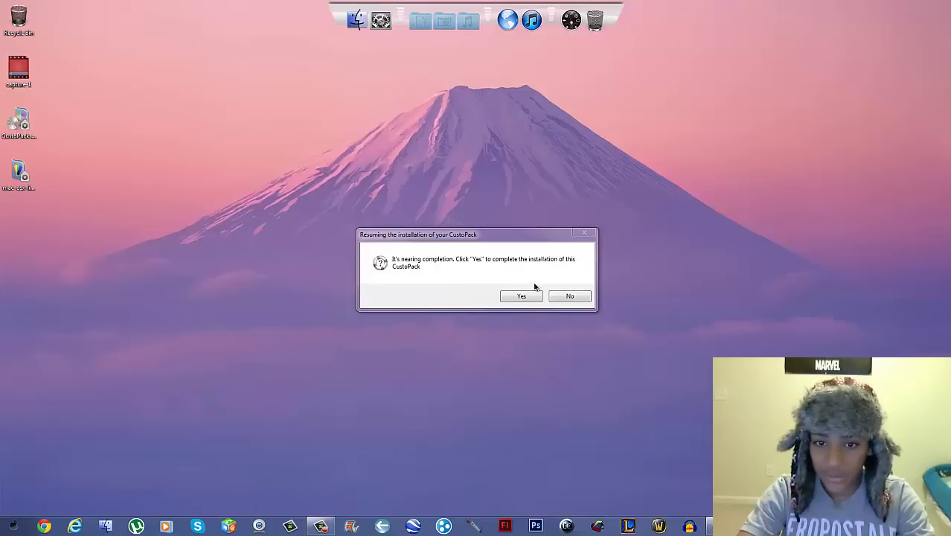
pyautogui.click(519, 298)
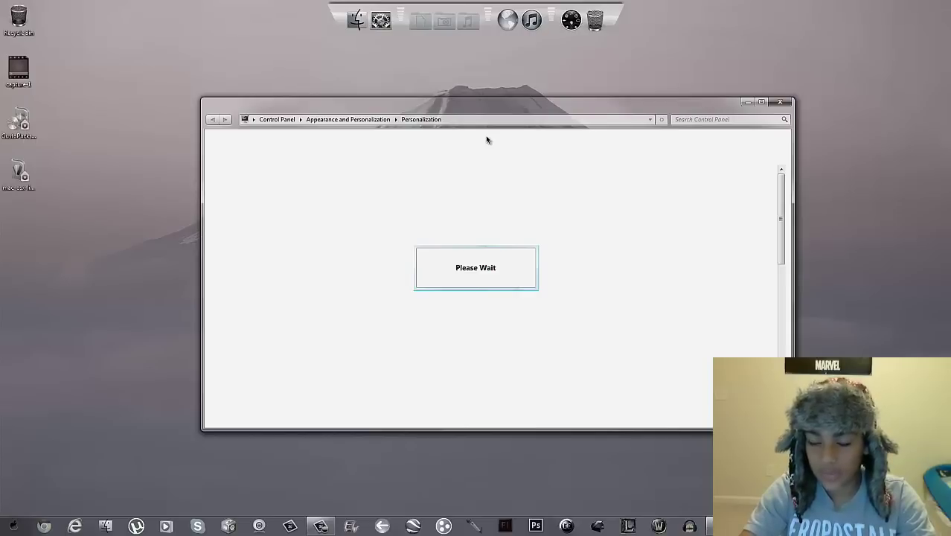
pyautogui.press('super+d')
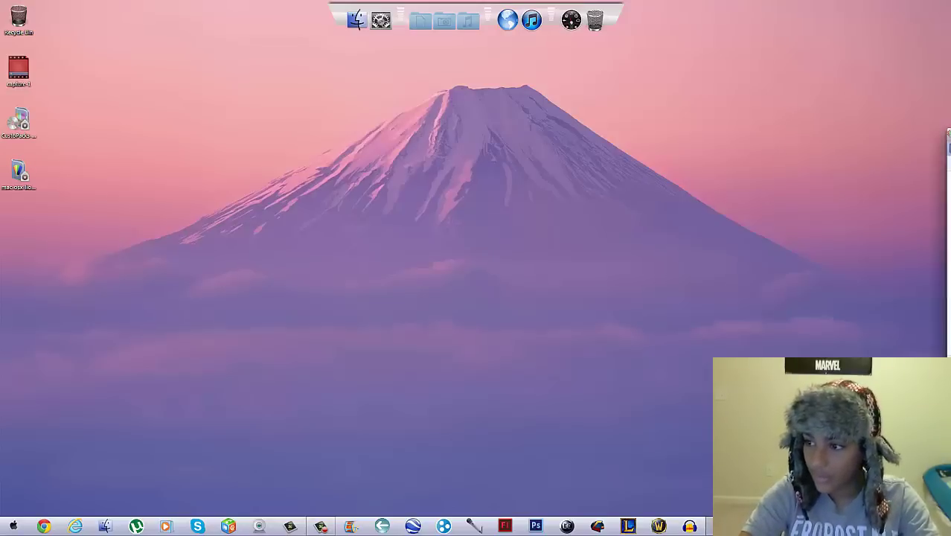
# Step: Move the installation-completed window aside, return to the main menu, and close CustoPack Tools
pyautogui.moveTo(667, 186); pyautogui.dragTo(487, 117)
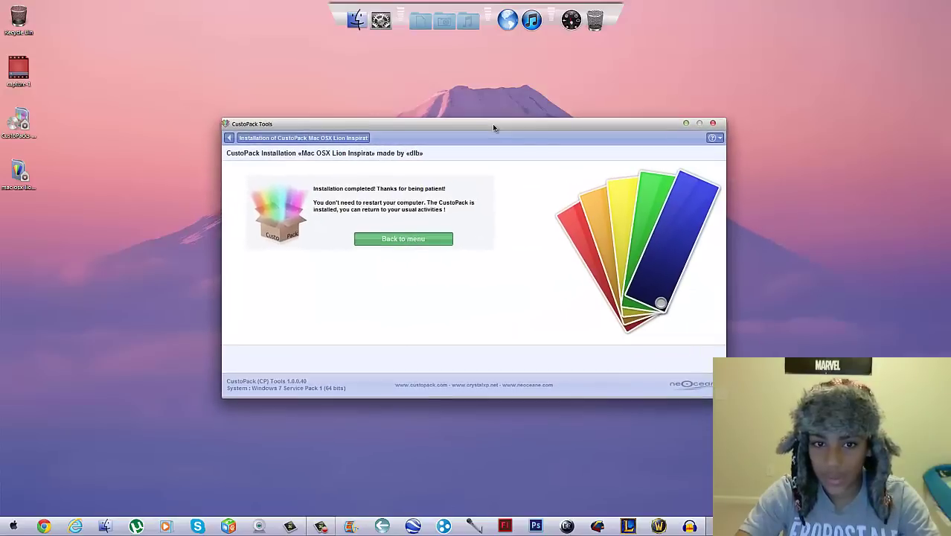
pyautogui.click(403, 239)
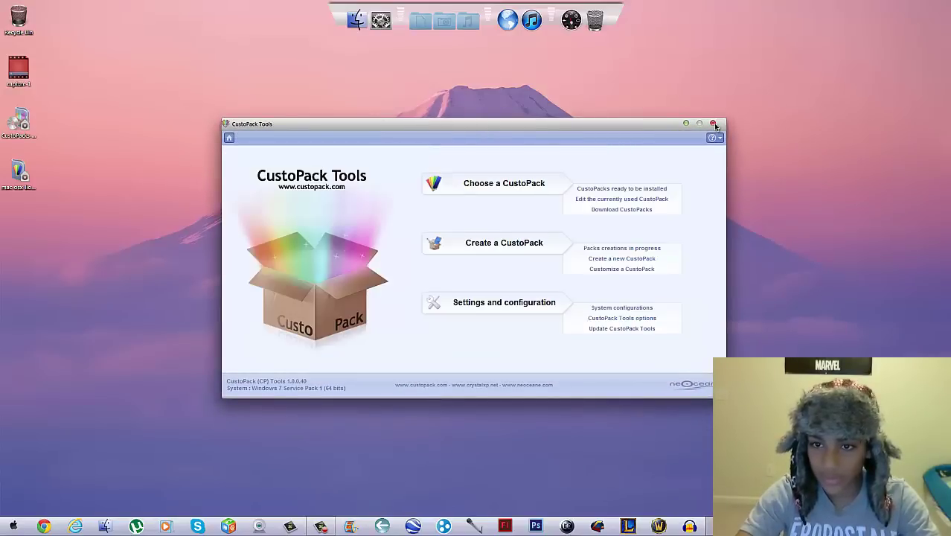
pyautogui.click(713, 124)
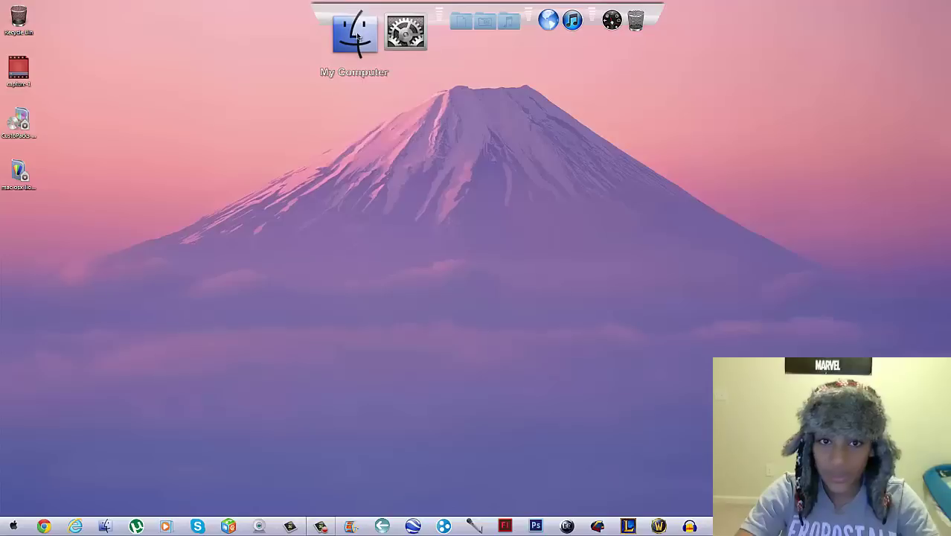
pyautogui.click(358, 37)
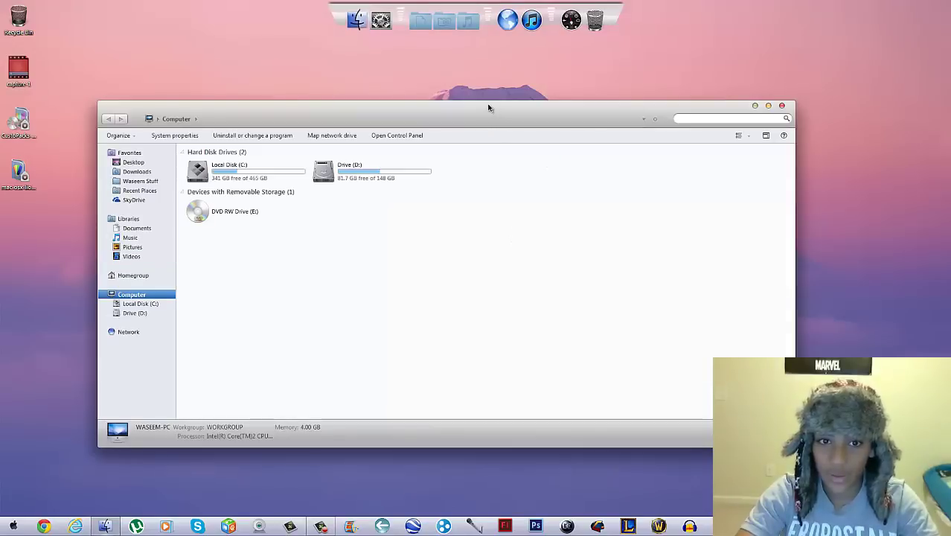
pyautogui.moveTo(489, 108); pyautogui.dragTo(512, 98)
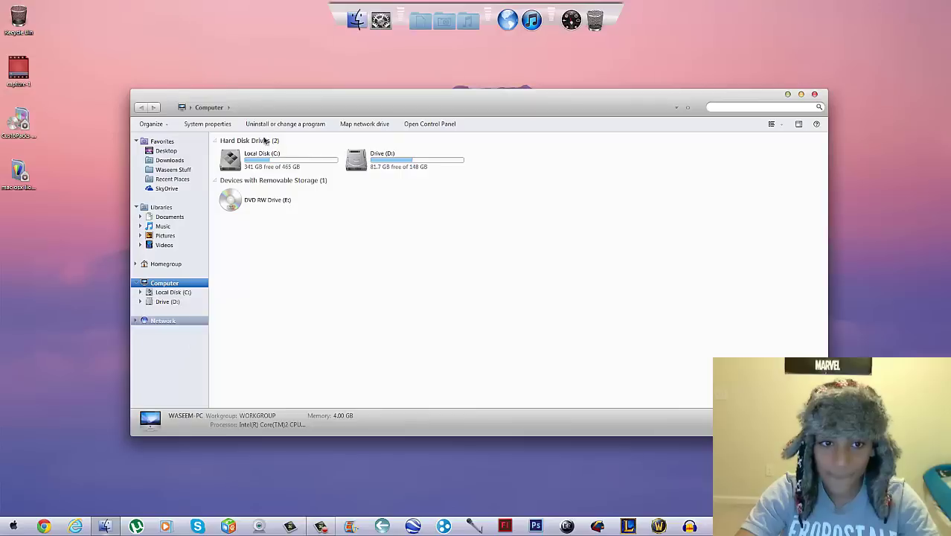
pyautogui.moveTo(99, 63); pyautogui.dragTo(911, 454)
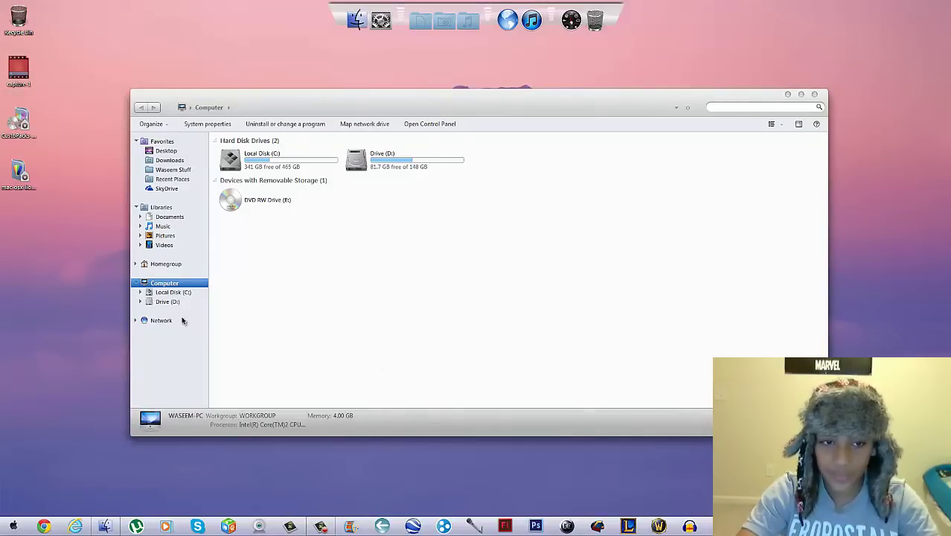
pyautogui.click(14, 525)
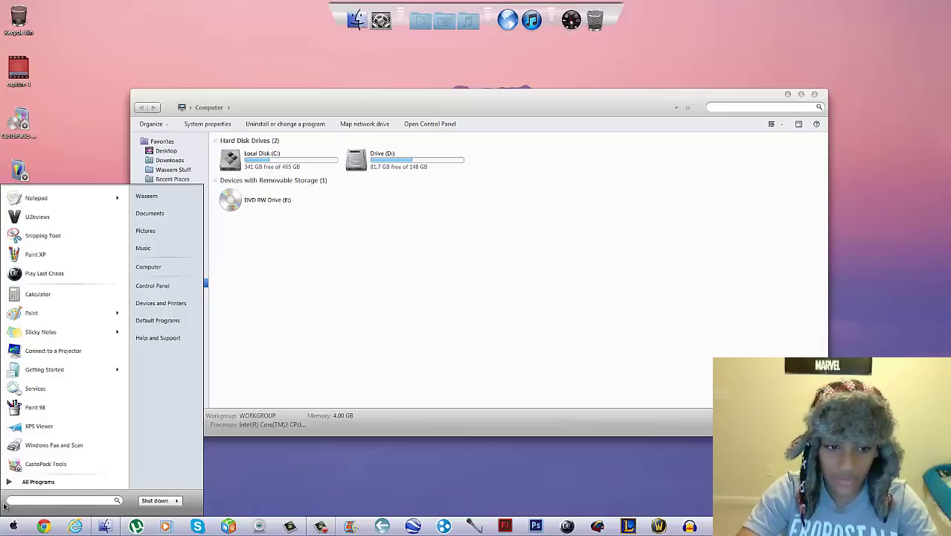
pyautogui.click(391, 294)
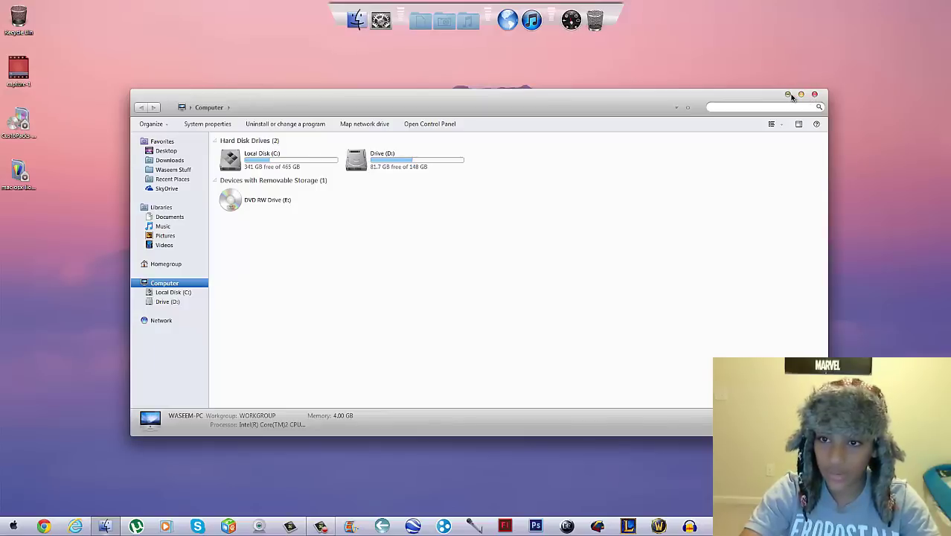
pyautogui.click(815, 96)
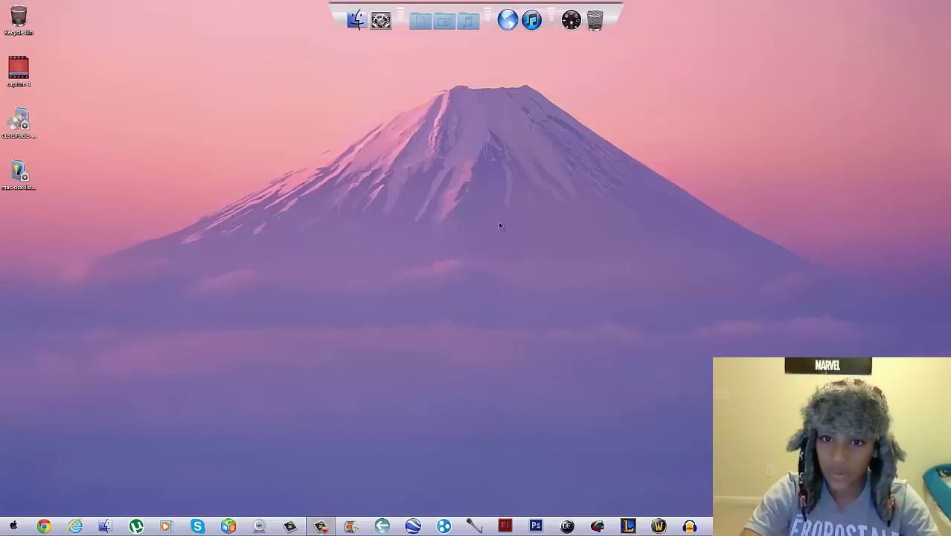
# Step: In Taskbar Properties, uncheck Lock the taskbar, turn on Use small icons and confirm
pyautogui.moveTo(117, 88); pyautogui.dragTo(67, 65)
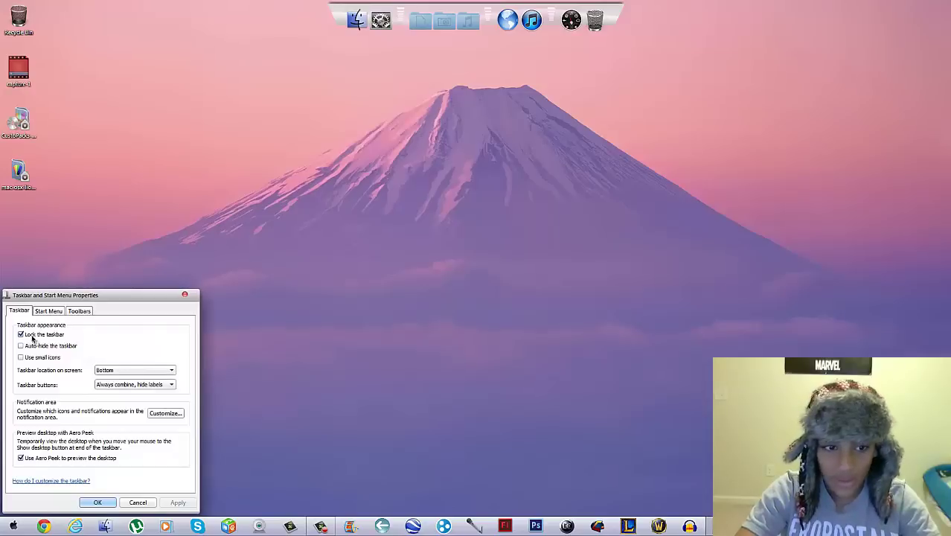
pyautogui.moveTo(96, 297); pyautogui.dragTo(470, 144)
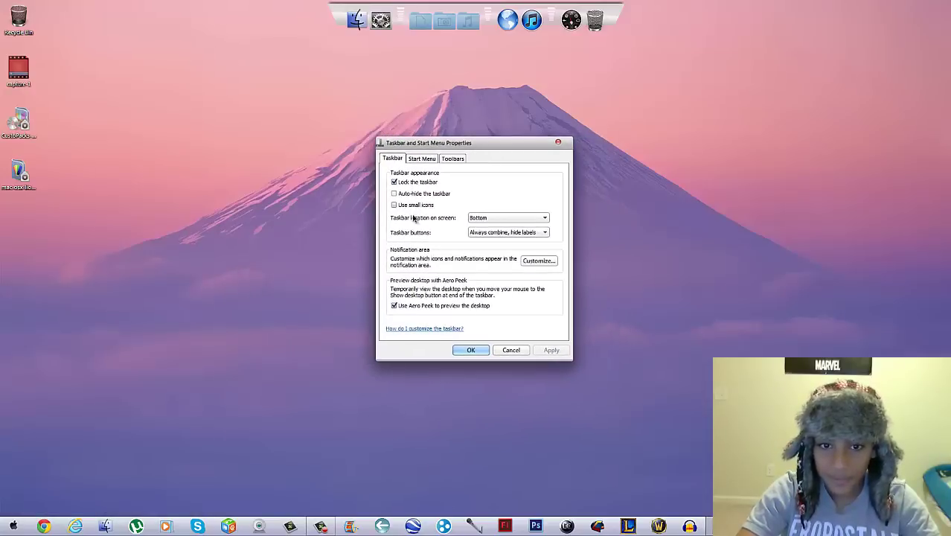
pyautogui.click(394, 182)
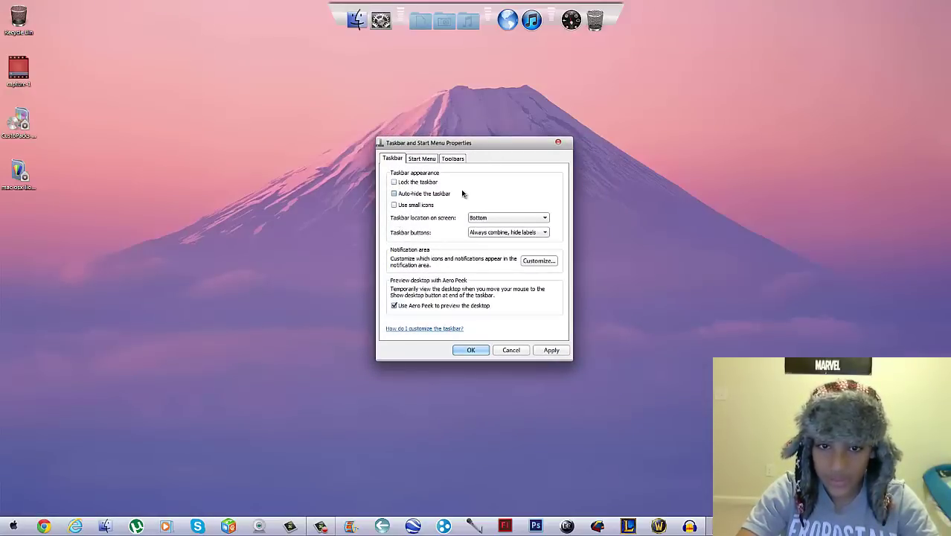
pyautogui.click(394, 205)
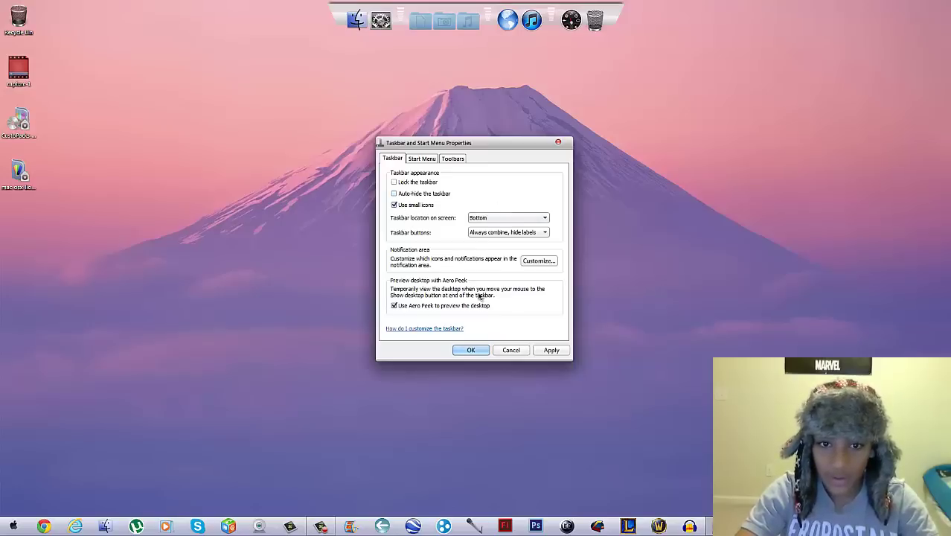
pyautogui.click(471, 351)
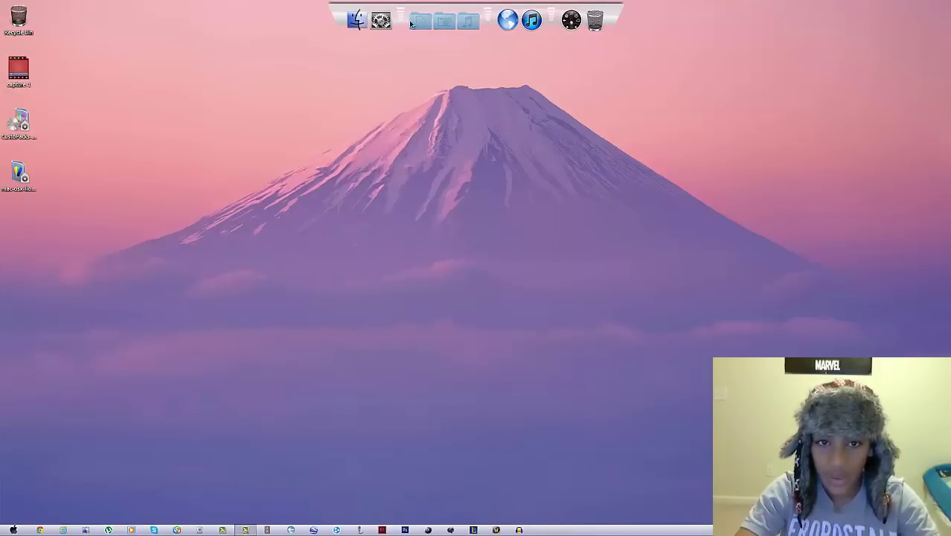
# Step: Set RocketDock's screen position from Top to Bottom, keeping icon quality at Average Quality
pyautogui.click(570, 35)
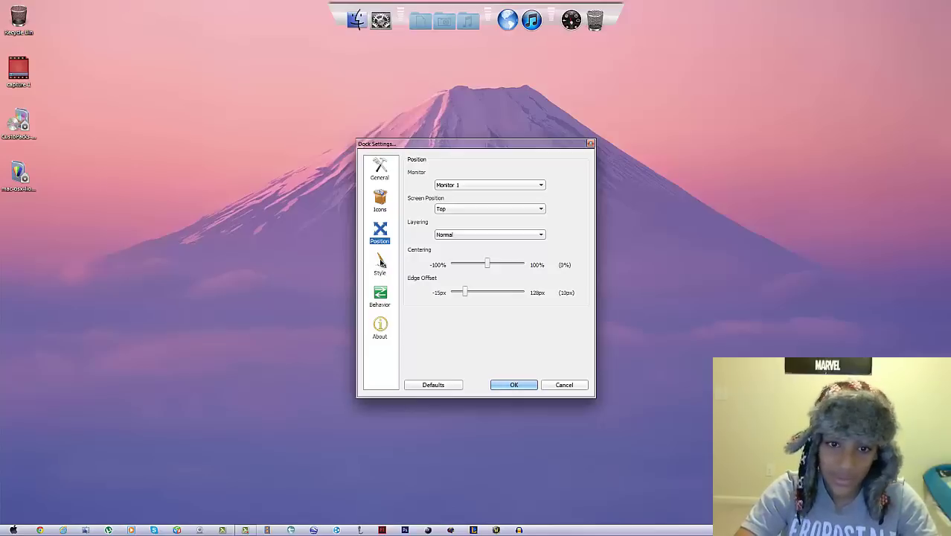
pyautogui.click(380, 263)
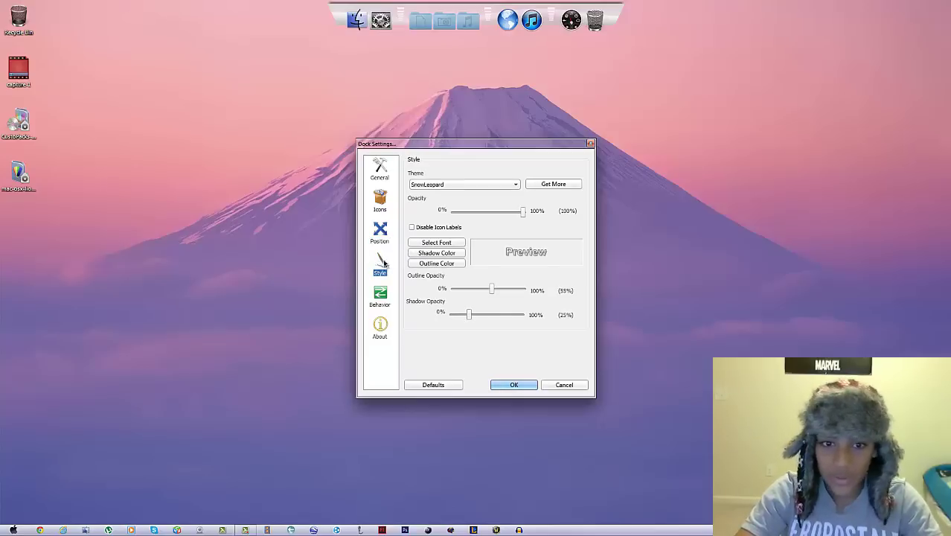
pyautogui.click(380, 169)
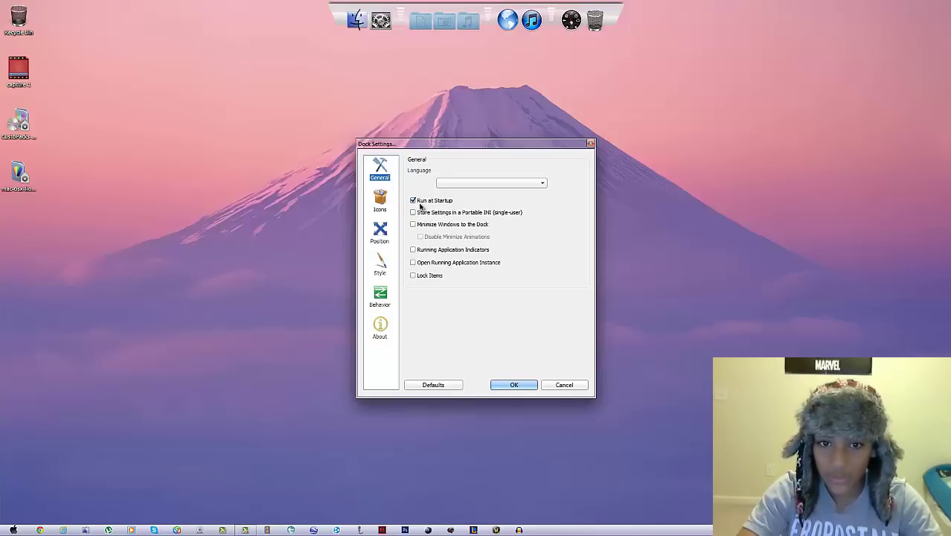
pyautogui.click(381, 199)
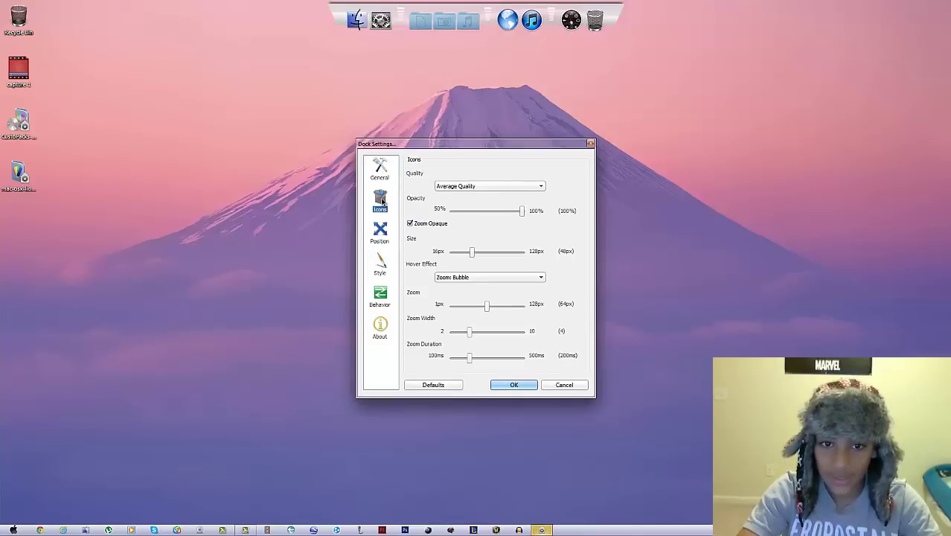
pyautogui.click(499, 186)
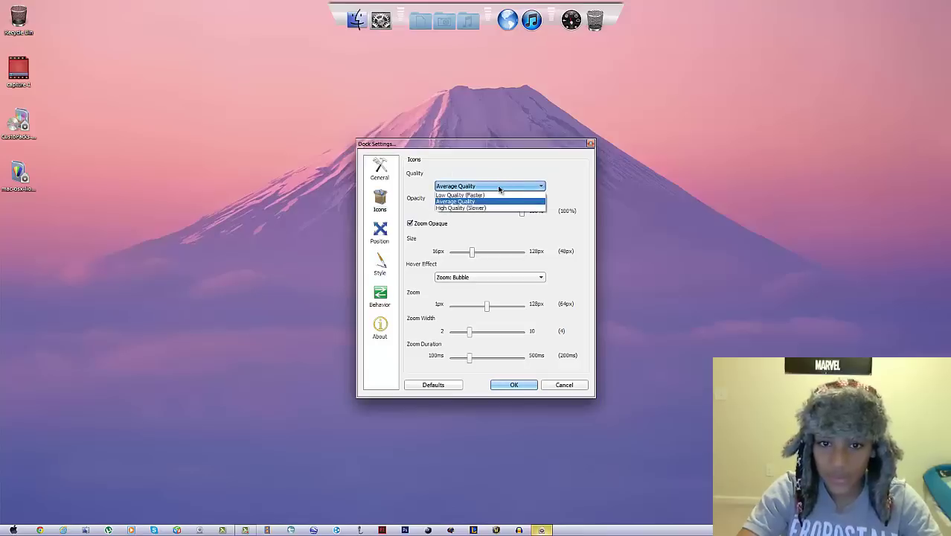
pyautogui.click(480, 203)
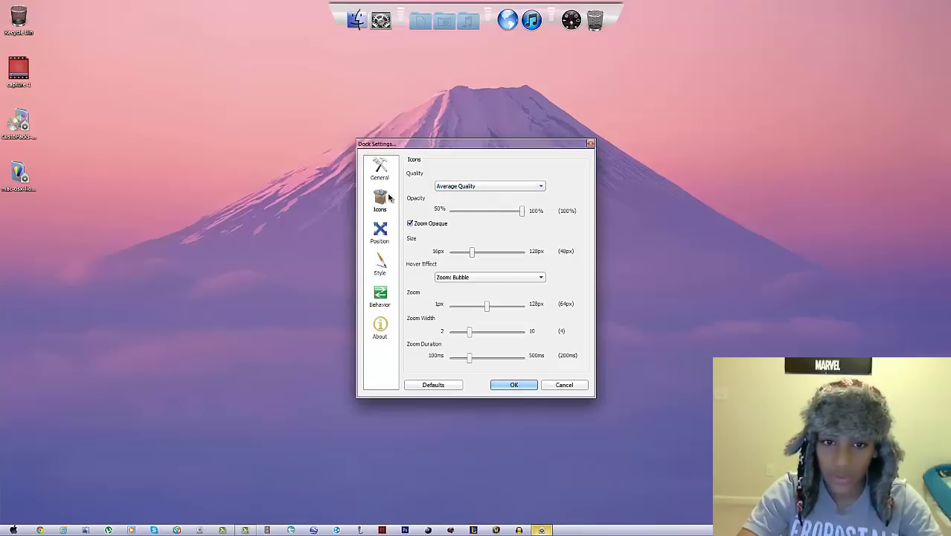
pyautogui.click(386, 232)
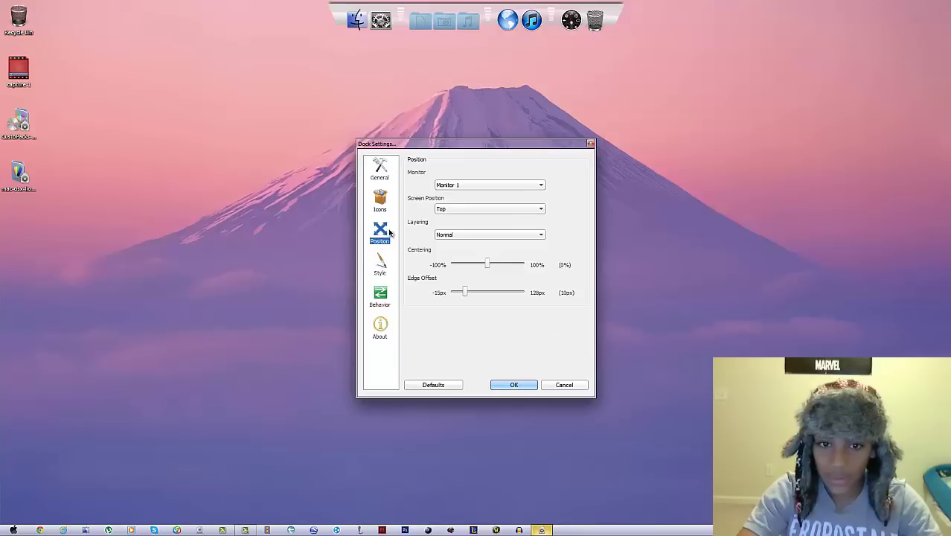
pyautogui.click(442, 209)
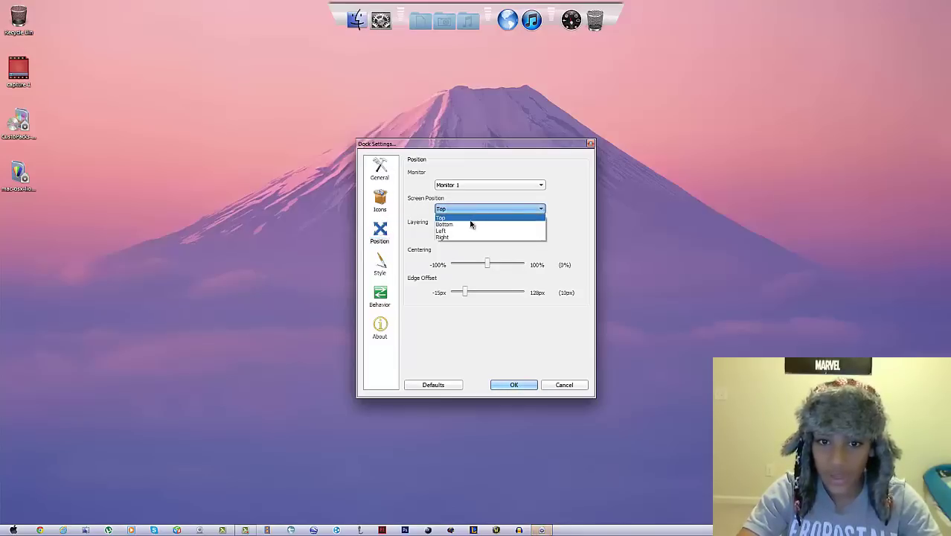
pyautogui.click(471, 224)
pyautogui.click(514, 385)
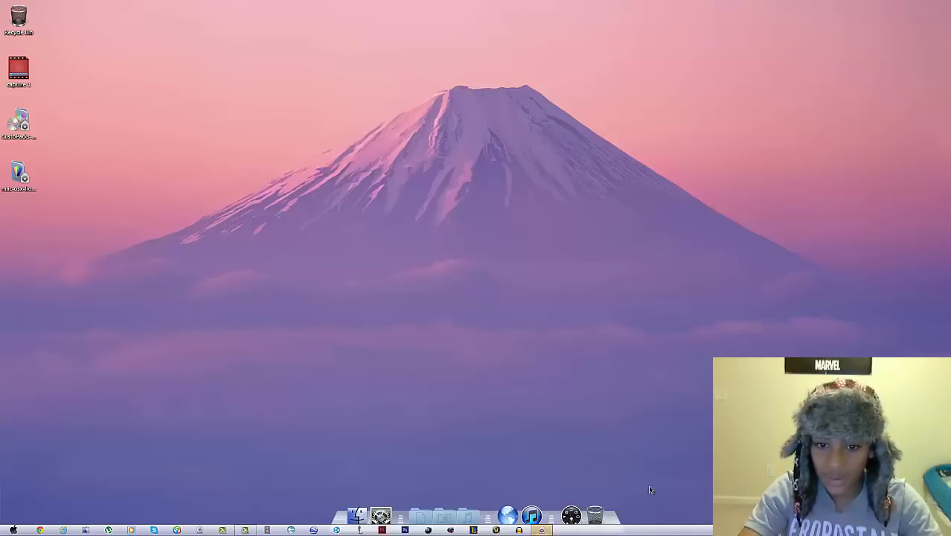
# Step: Move the taskbar to the top edge, dismiss the Java notice, and keep small icons on
pyautogui.moveTo(697, 531); pyautogui.dragTo(387, 60)
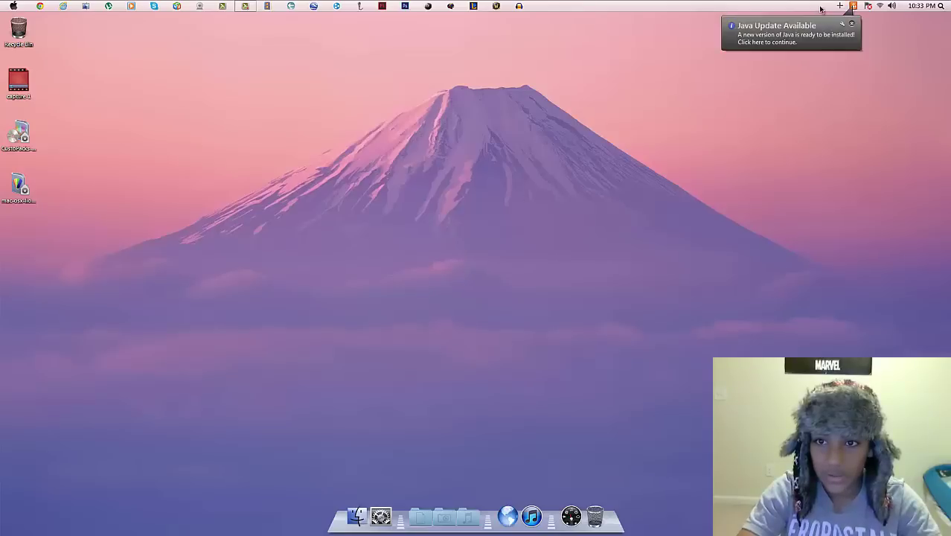
pyautogui.click(853, 25)
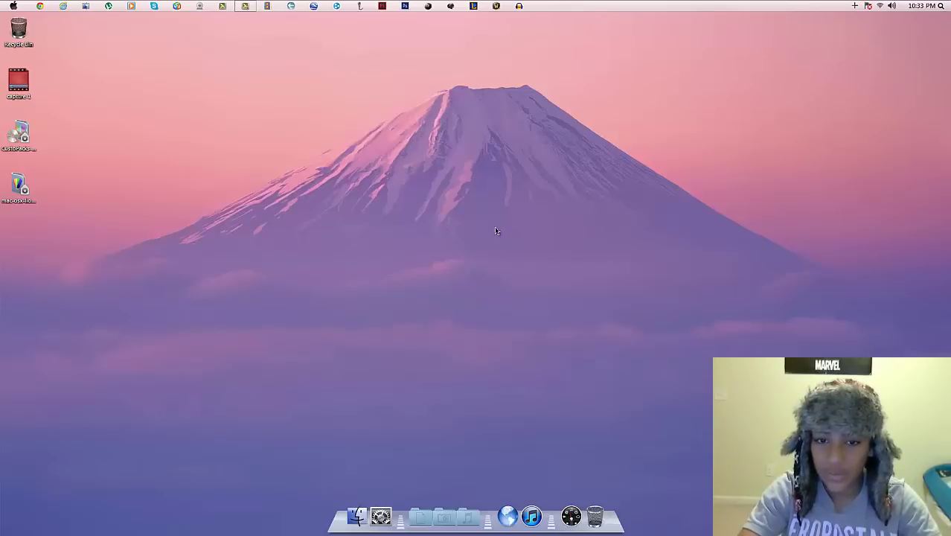
pyautogui.rightClick(608, 9)
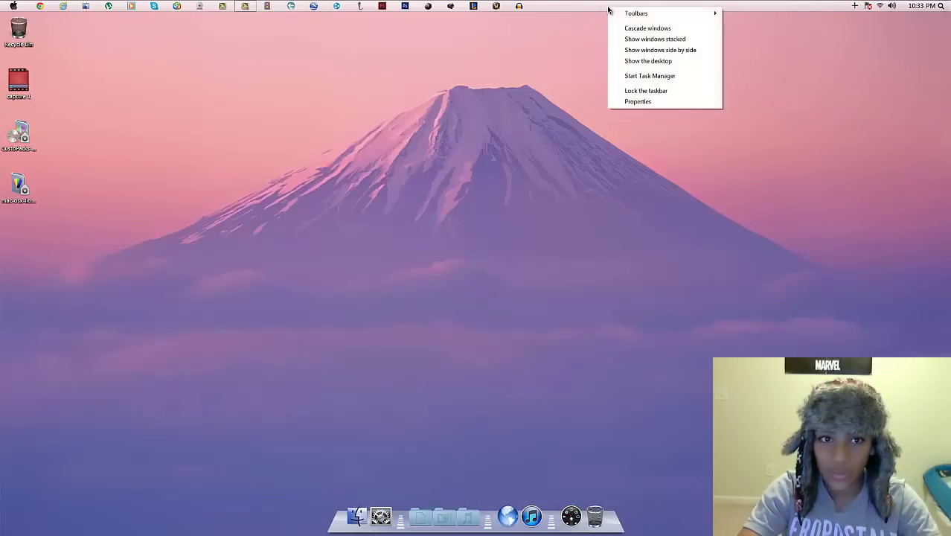
pyautogui.click(642, 104)
pyautogui.click(21, 81)
pyautogui.click(178, 226)
pyautogui.moveTo(130, 24); pyautogui.dragTo(243, 86)
pyautogui.click(161, 146)
pyautogui.click(291, 288)
pyautogui.click(211, 287)
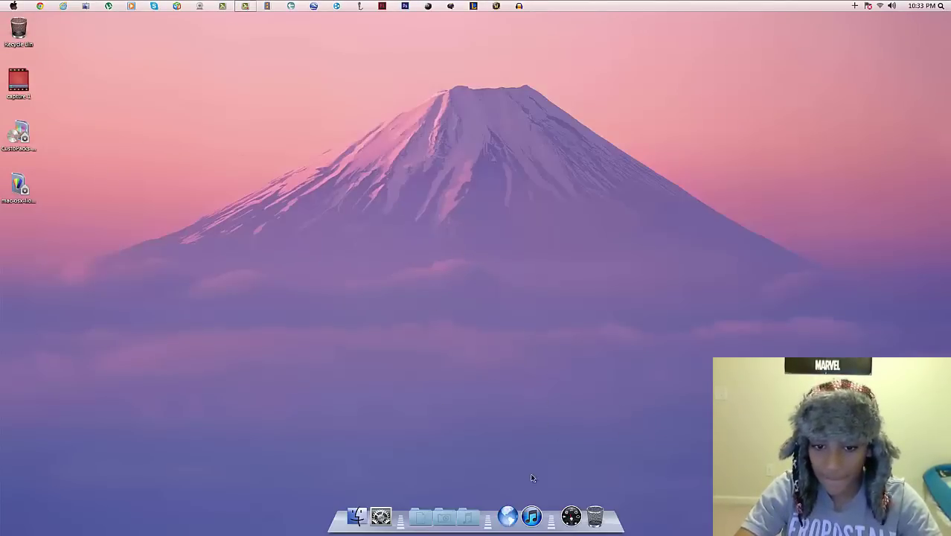
# Step: Turn on Minimize Windows to the Dock in RocketDock's General settings
pyautogui.click(569, 503)
pyautogui.click(380, 167)
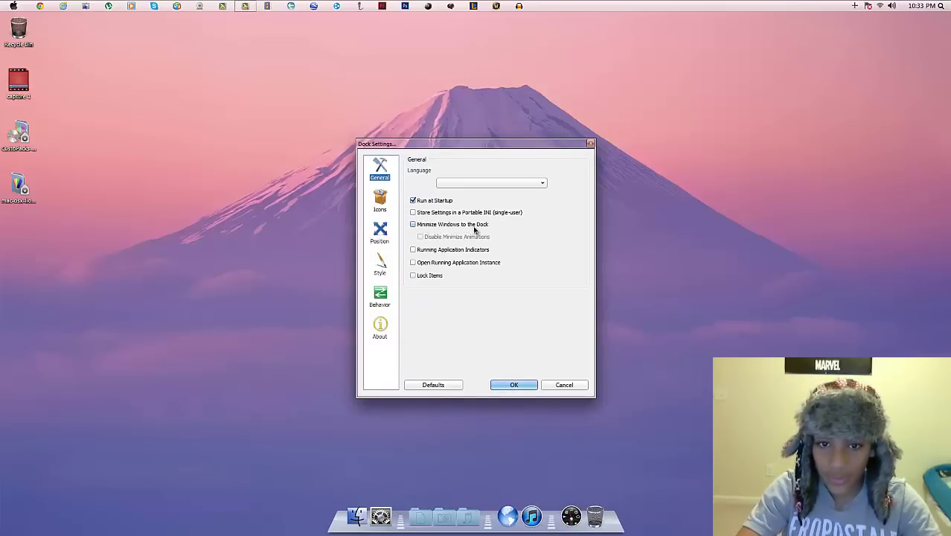
pyautogui.click(414, 225)
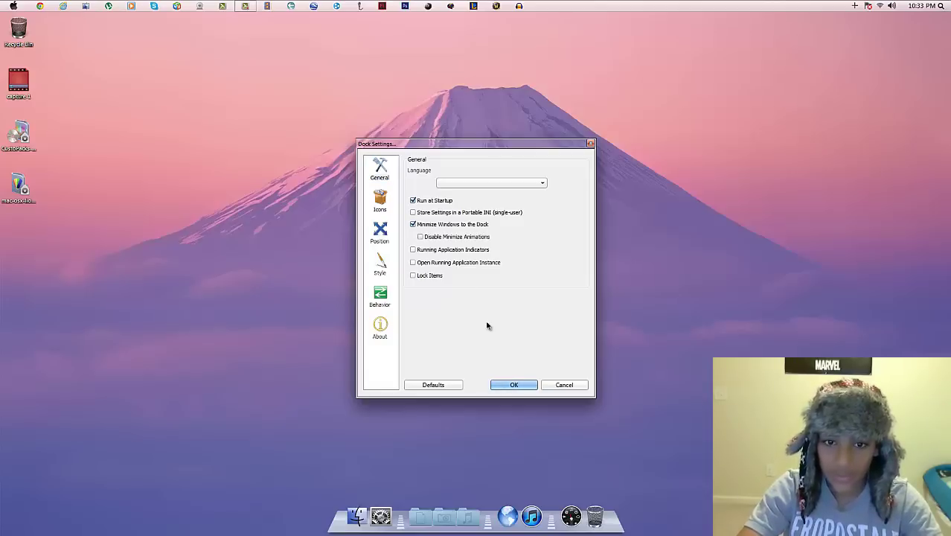
pyautogui.click(513, 384)
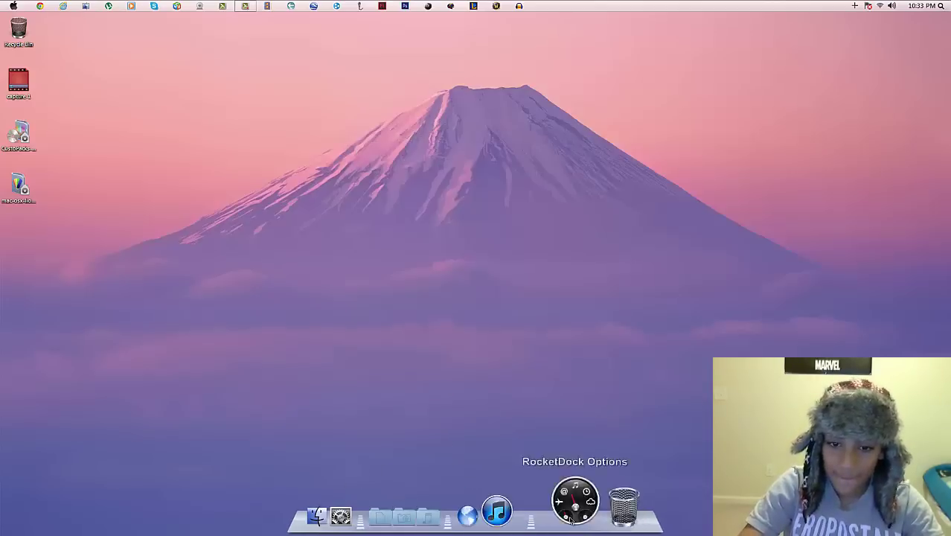
pyautogui.rightClick(41, 9)
# Step: Launch Chrome, shrink it from full screen to a window, and reposition it
pyautogui.click(67, 37)
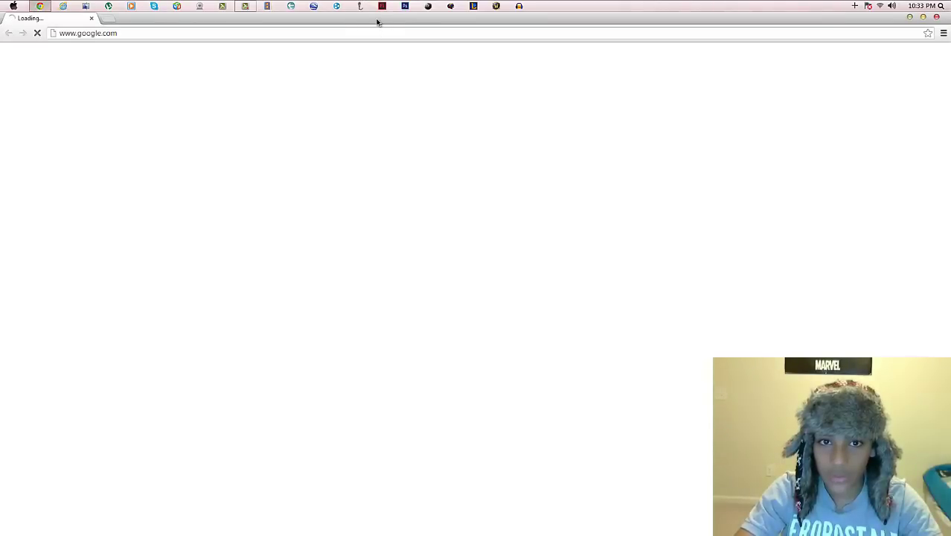
pyautogui.doubleClick(376, 23)
pyautogui.moveTo(322, 28); pyautogui.dragTo(417, 27)
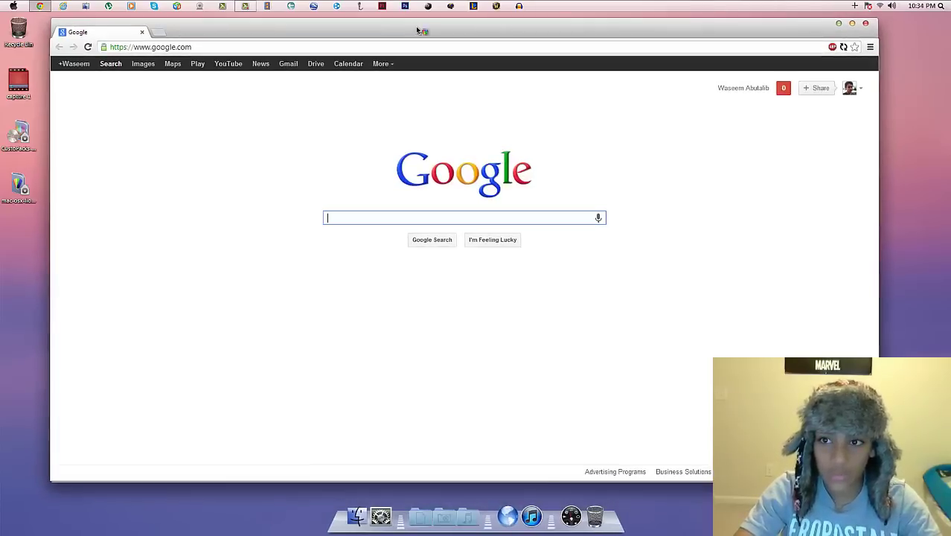
# Step: Minimize Chrome into the dock, restoring it from its thumbnail twice along the way
pyautogui.click(837, 24)
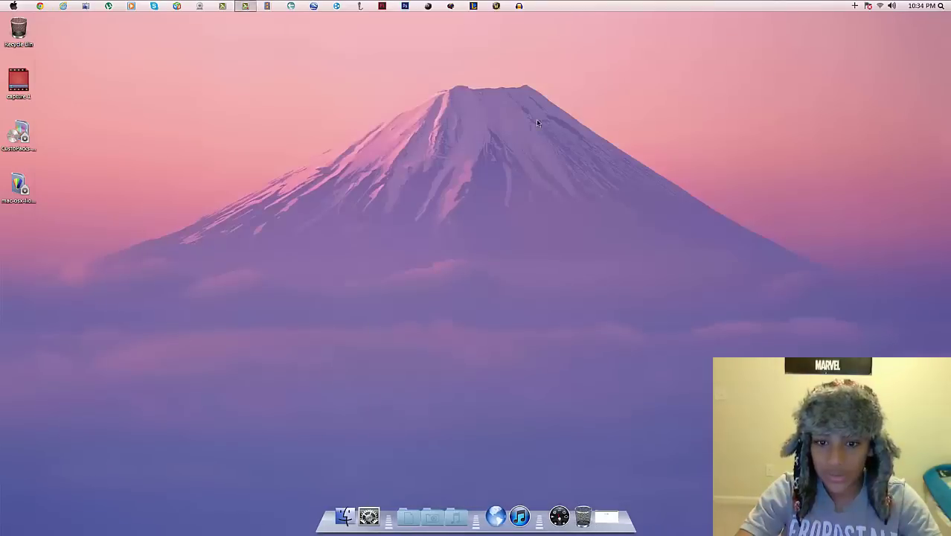
pyautogui.click(608, 502)
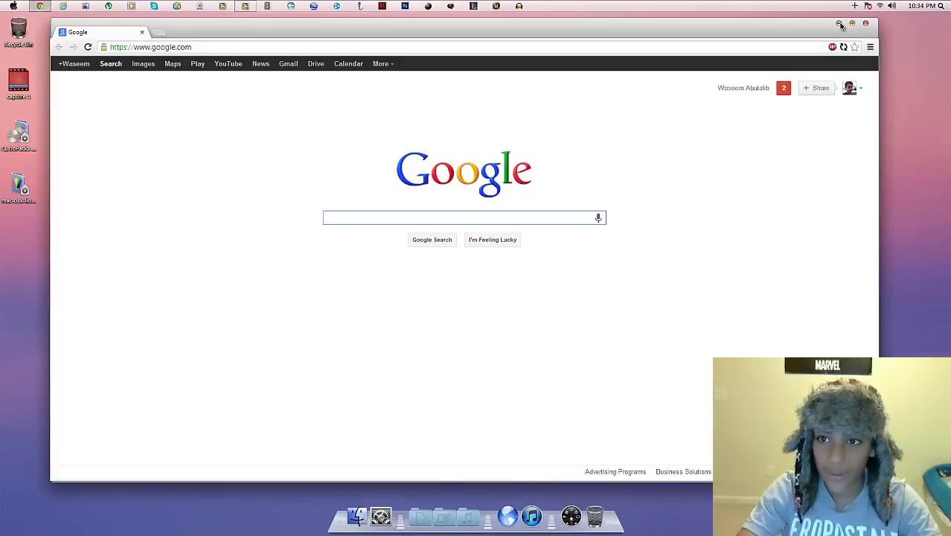
pyautogui.click(840, 25)
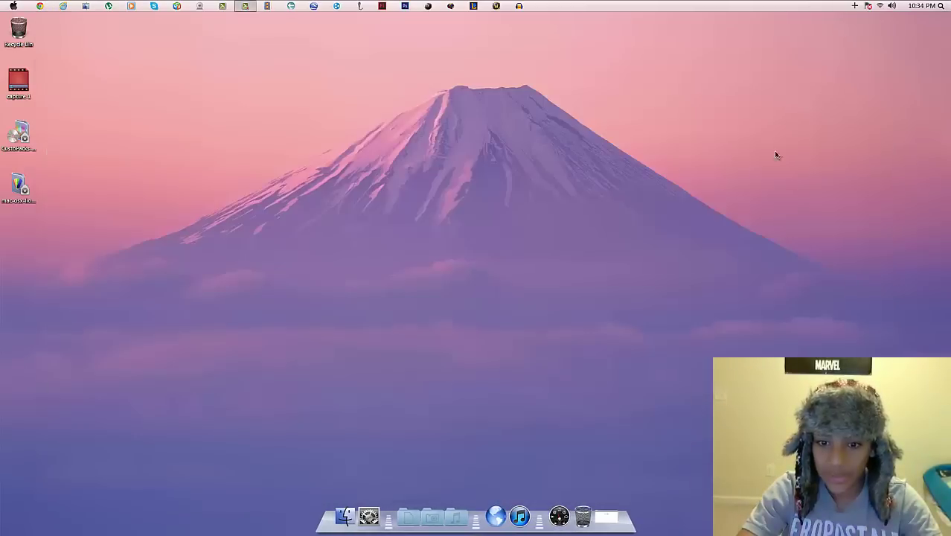
pyautogui.click(608, 515)
pyautogui.click(839, 23)
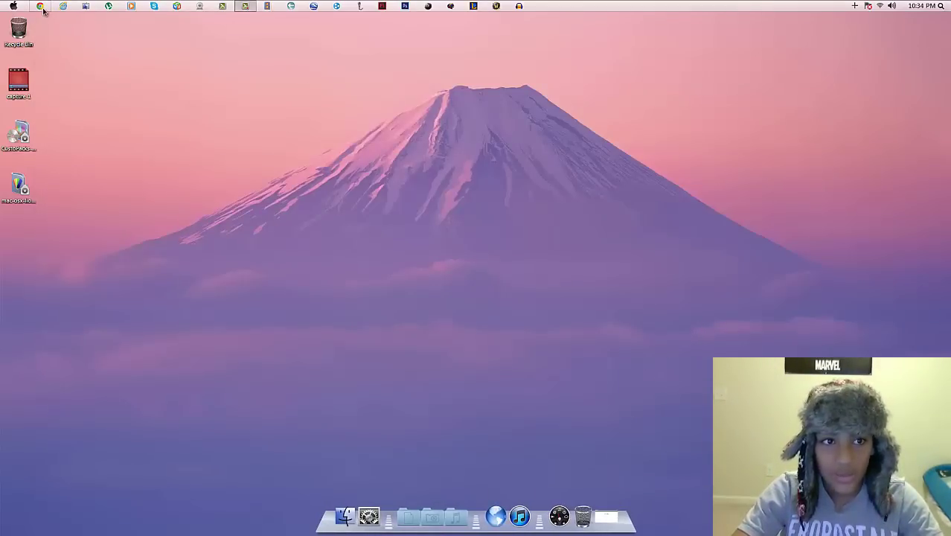
pyautogui.press('super')
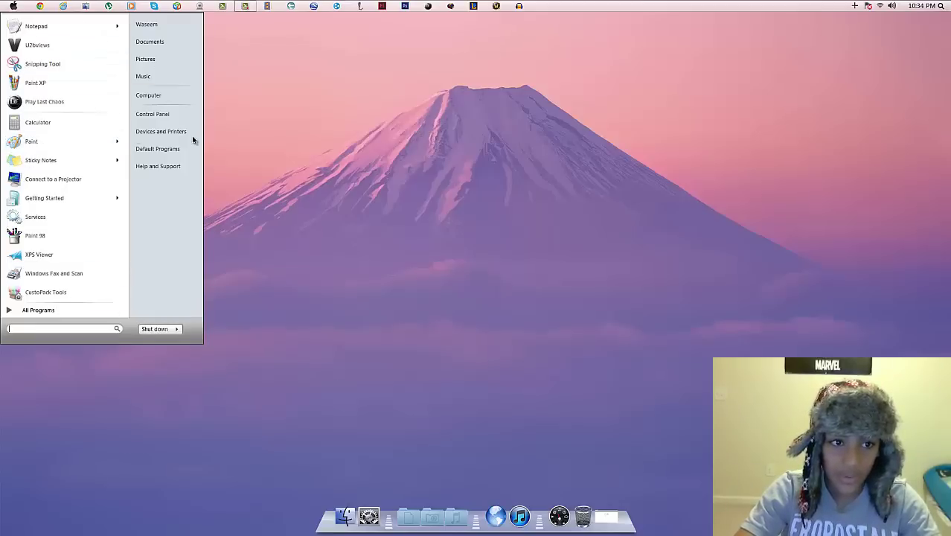
pyautogui.press('super')
# Step: Drag the Computer entry from the Start menu onto the dock
pyautogui.press('super')
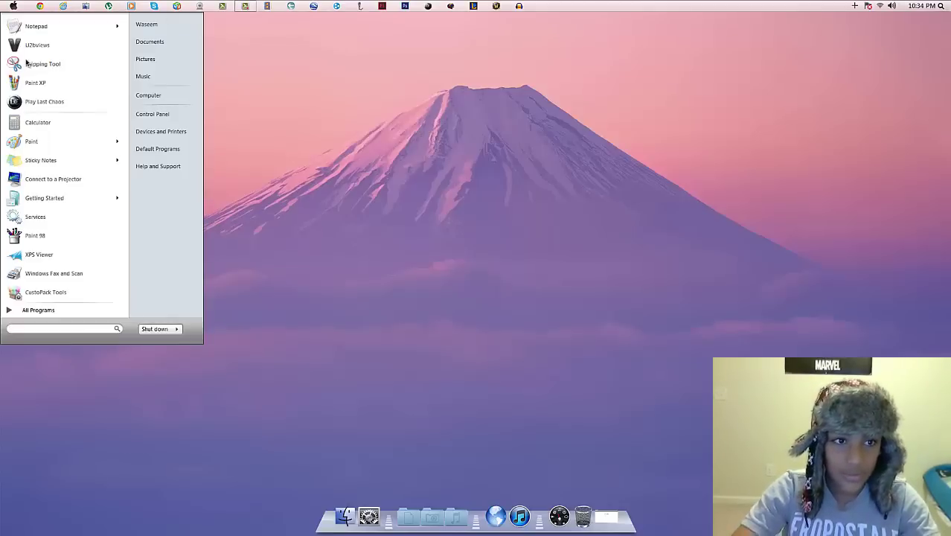
pyautogui.press('super')
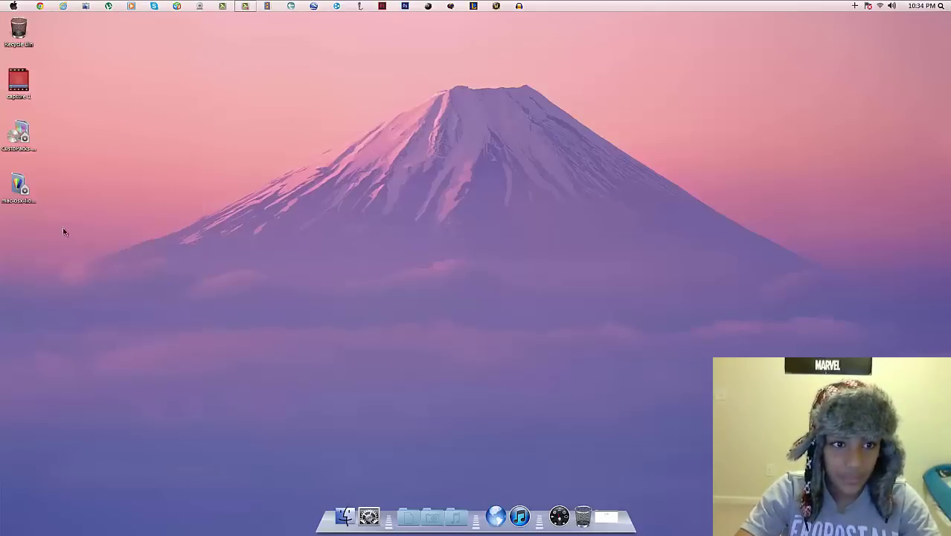
pyautogui.moveTo(19, 29)
pyautogui.mouseDown()
pyautogui.moveTo(268, 250)
pyautogui.moveTo(19, 44)
pyautogui.moveTo(18, 25)
pyautogui.mouseUp()
pyautogui.click(13, 6)
pyautogui.moveTo(152, 96); pyautogui.dragTo(313, 502)
pyautogui.moveTo(377, 506); pyautogui.dragTo(364, 409)
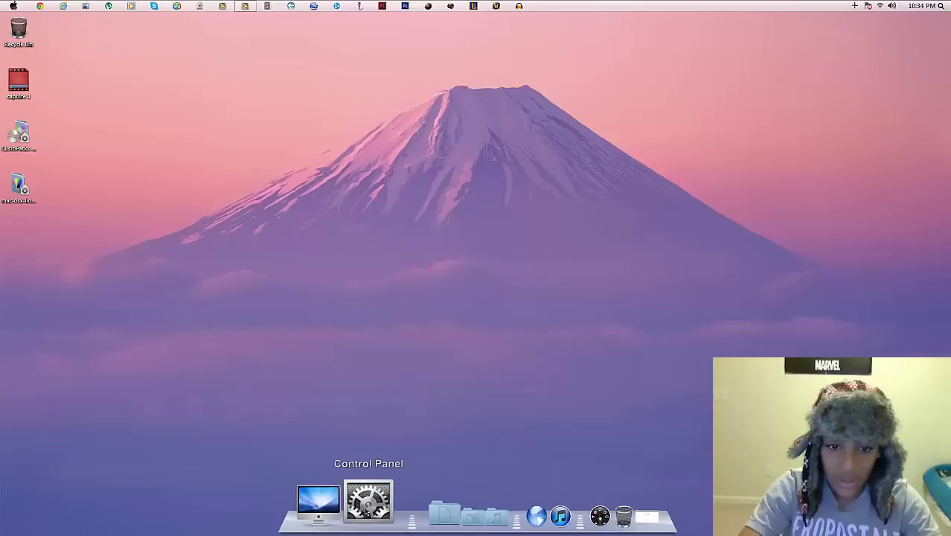
# Step: Add Google Earth from a 'google' Start search to the dock, then drag Chrome and Google Earth out
pyautogui.press('super')
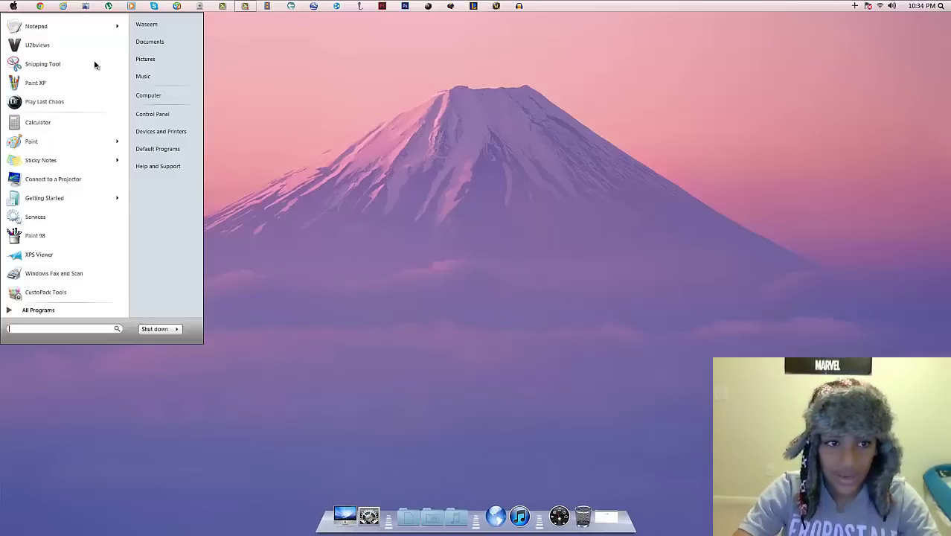
pyautogui.write('google')
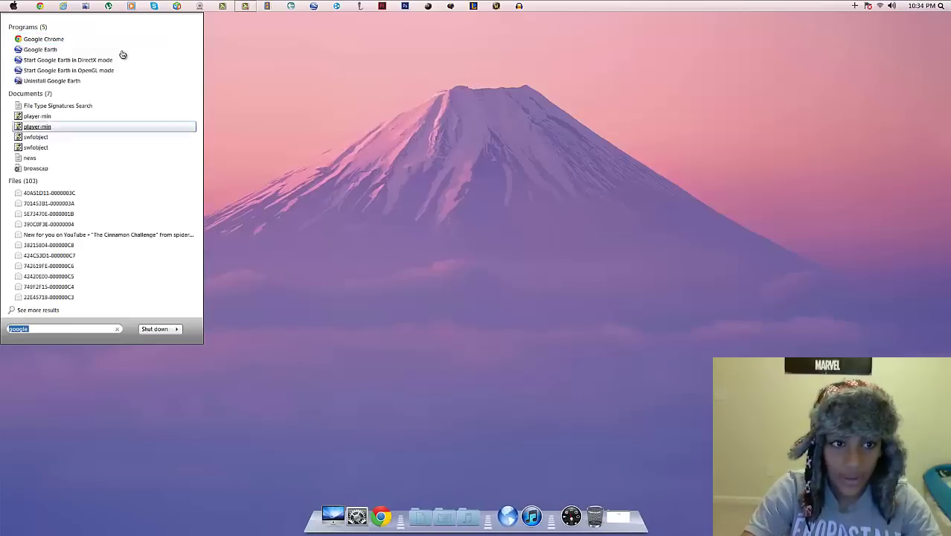
pyautogui.moveTo(111, 49); pyautogui.dragTo(392, 516)
pyautogui.click(351, 153)
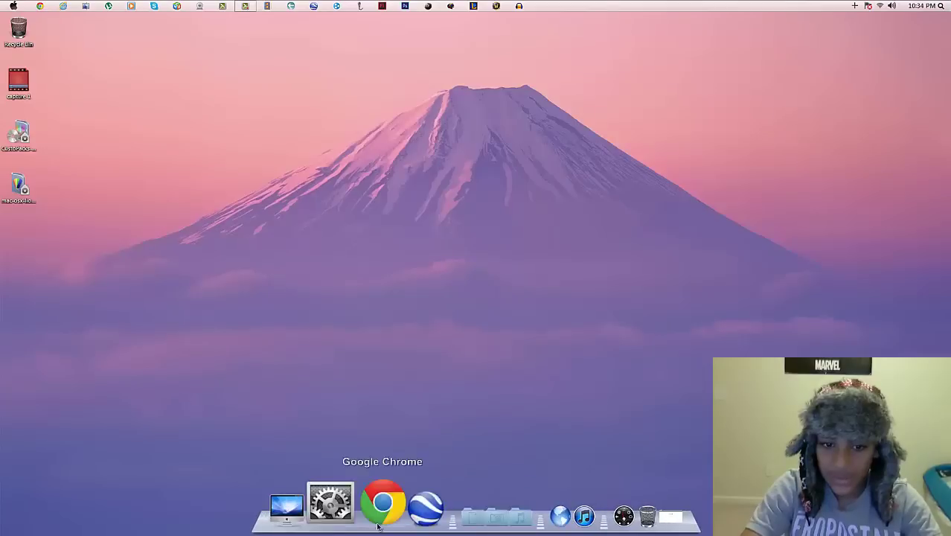
pyautogui.moveTo(372, 503); pyautogui.dragTo(376, 382)
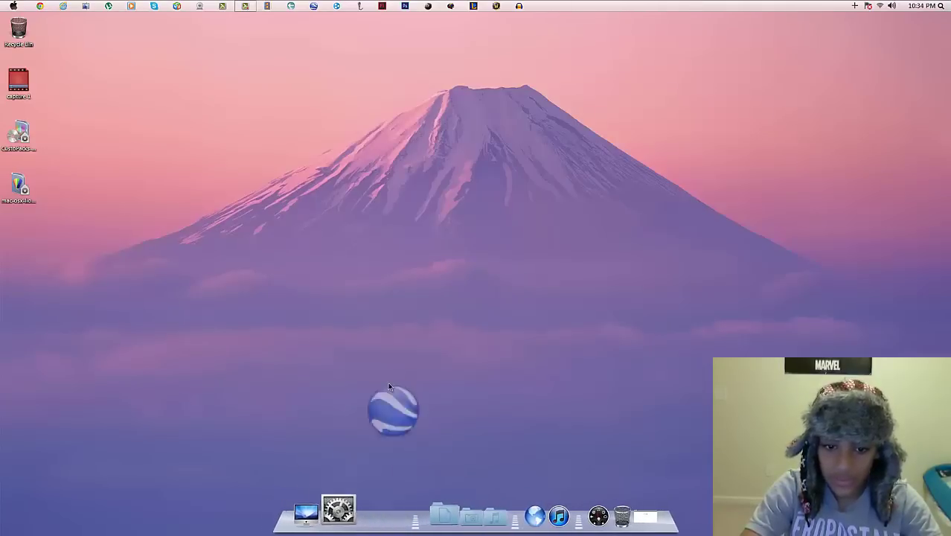
pyautogui.moveTo(382, 495); pyautogui.dragTo(388, 386)
pyautogui.moveTo(384, 421); pyautogui.dragTo(383, 367)
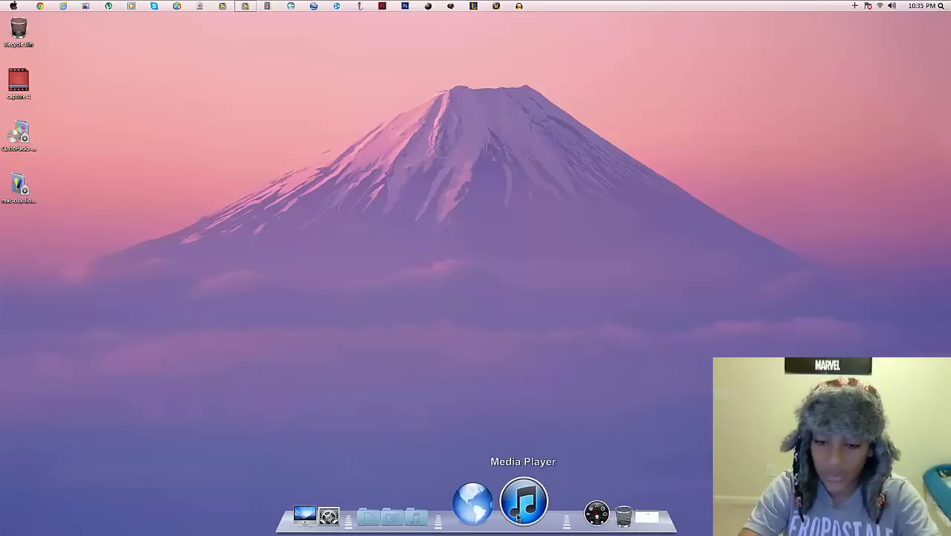
# Step: Restore Chrome from the dock, then minimize it again with Win+M
pyautogui.click(602, 513)
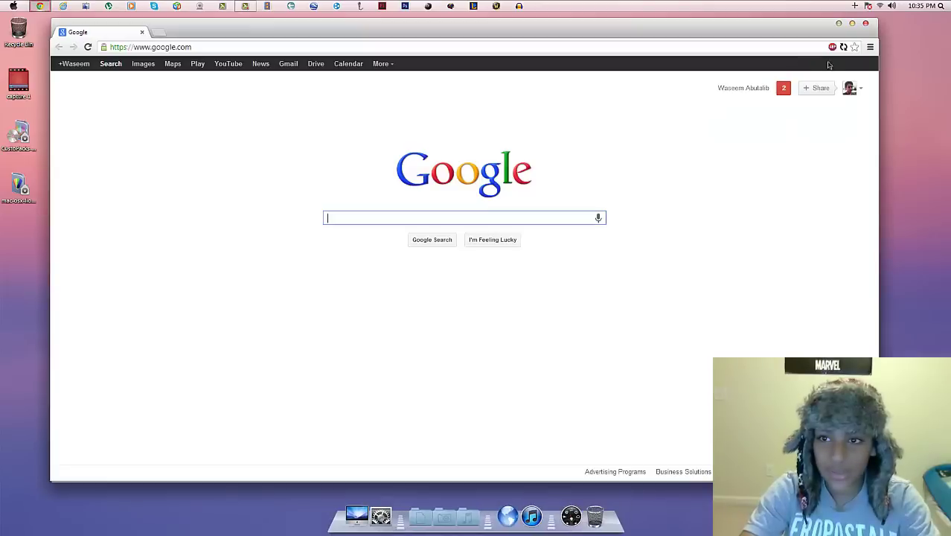
pyautogui.press('super+m')
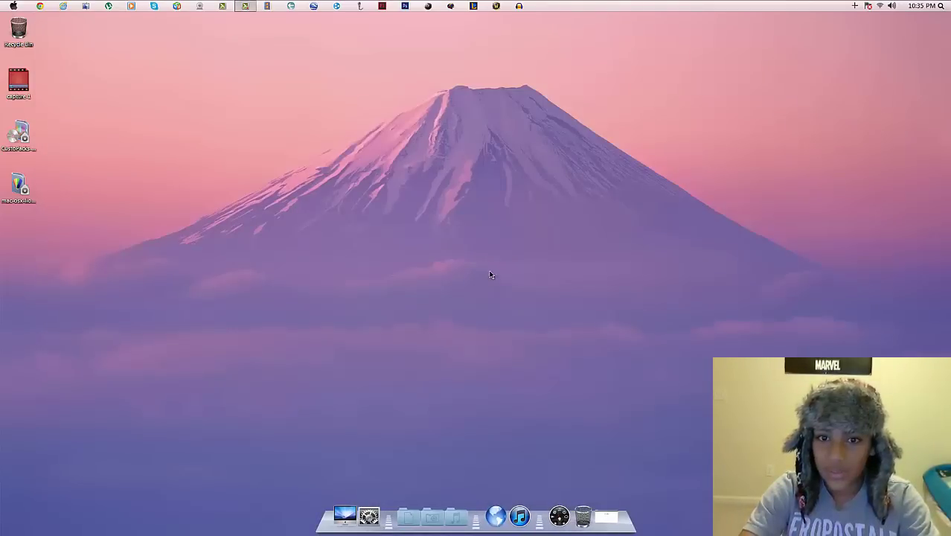
pyautogui.moveTo(423, 232); pyautogui.dragTo(559, 289)
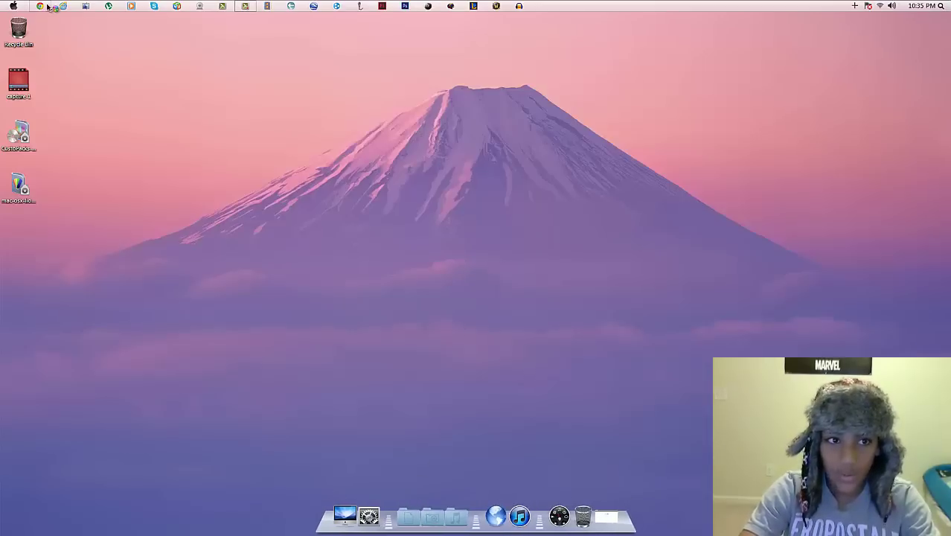
# Step: Open a new Chrome window and search Google Images for 'Mac OS X' wallpaper
pyautogui.press('super+n')
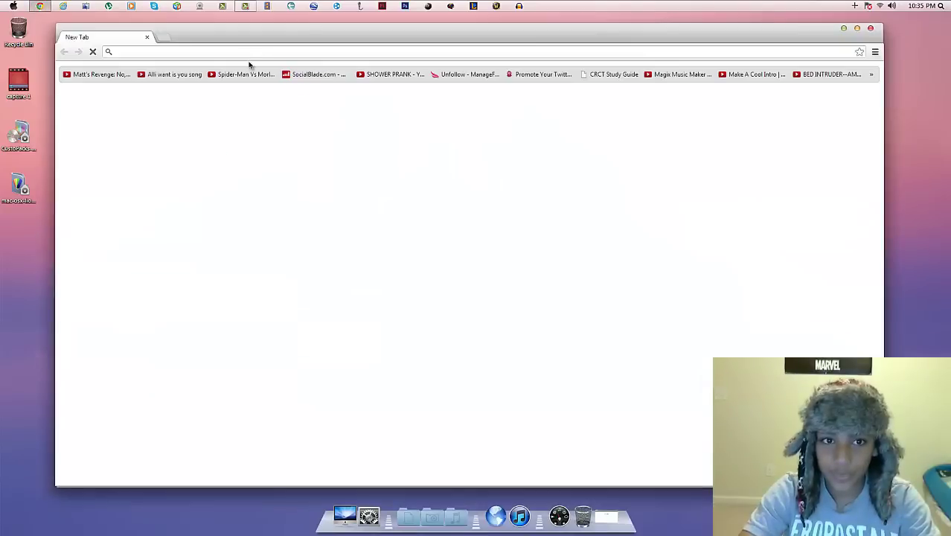
pyautogui.click(672, 235)
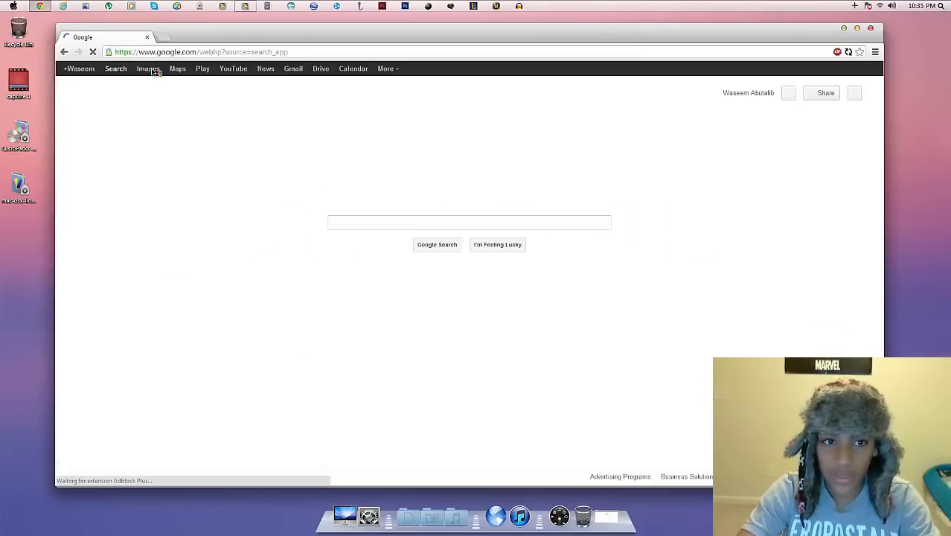
pyautogui.click(153, 70)
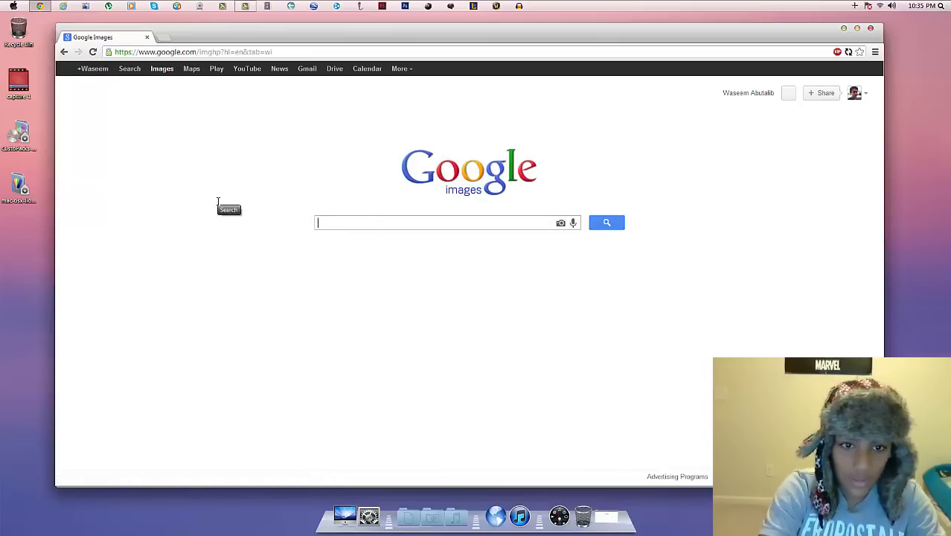
pyautogui.write('M')
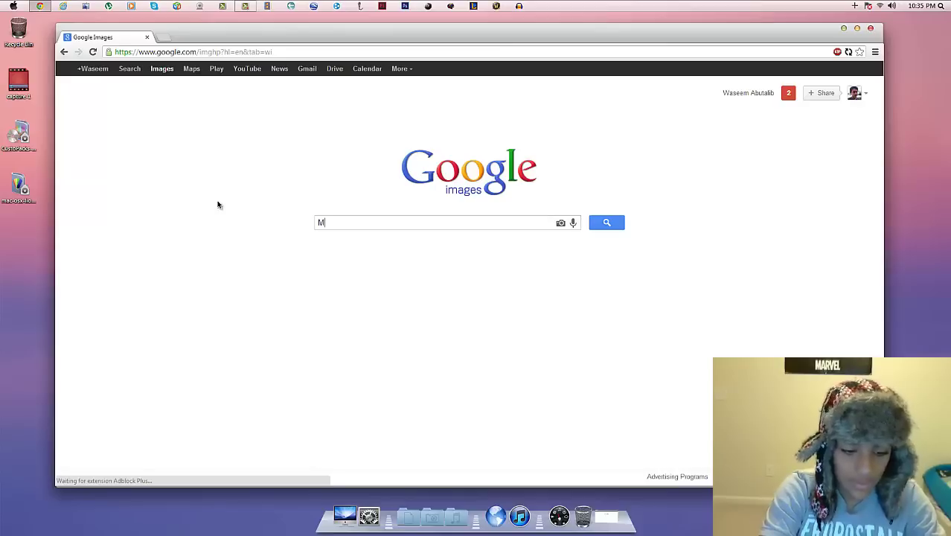
pyautogui.write('ac OS X')
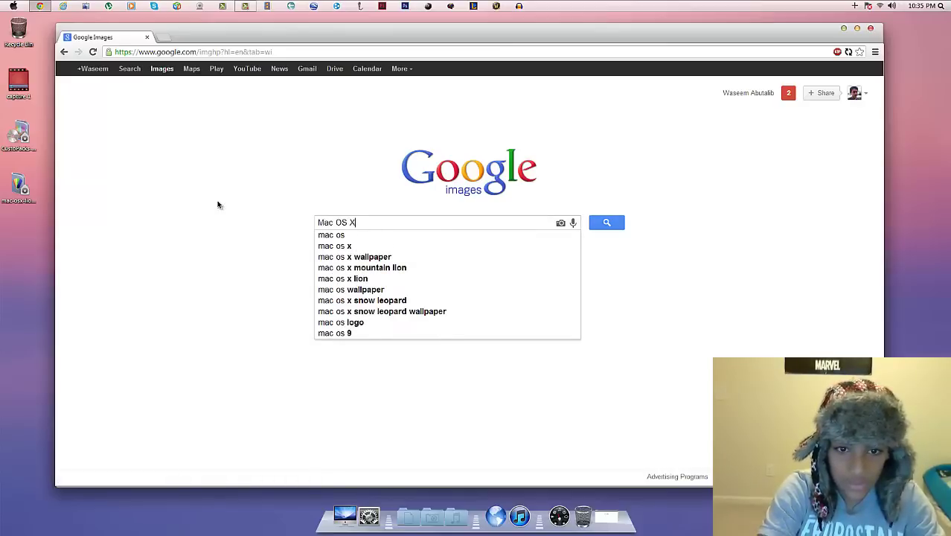
pyautogui.click(387, 236)
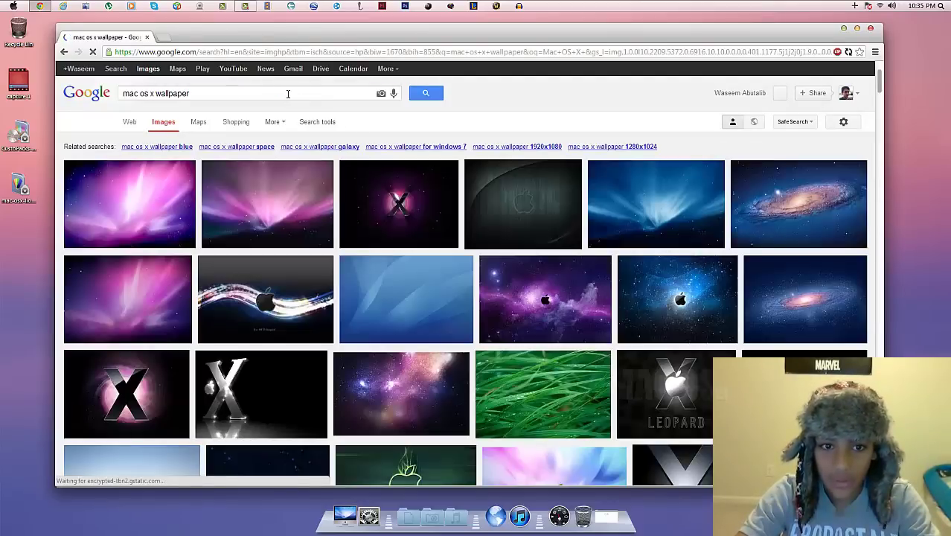
# Step: Save the first pink aurora wallpaper to the Desktop and select it there
pyautogui.click(161, 211)
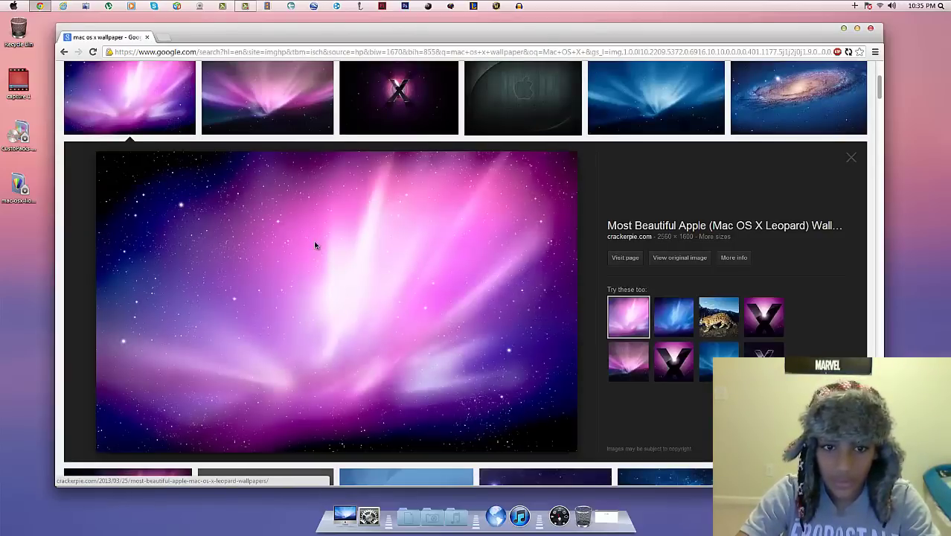
pyautogui.rightClick(315, 246)
pyautogui.click(389, 325)
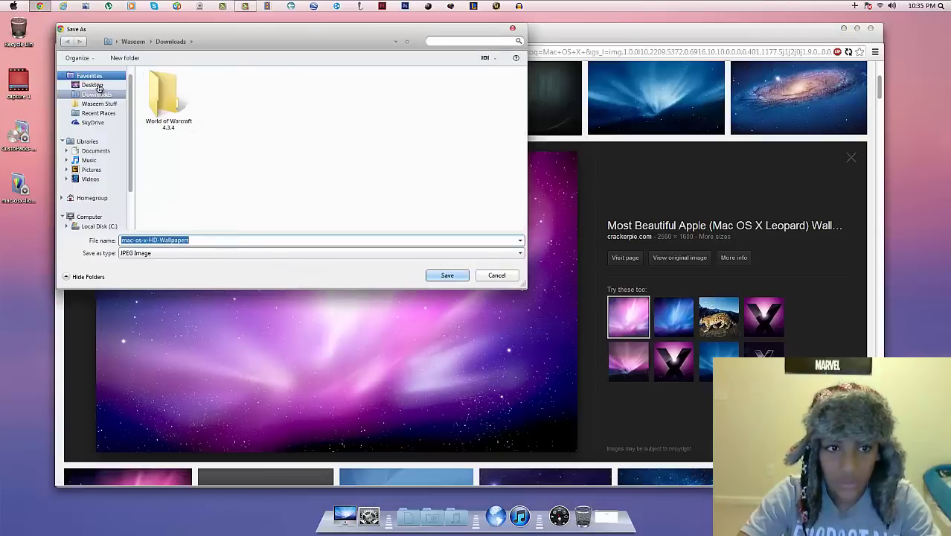
pyautogui.click(92, 84)
pyautogui.click(439, 275)
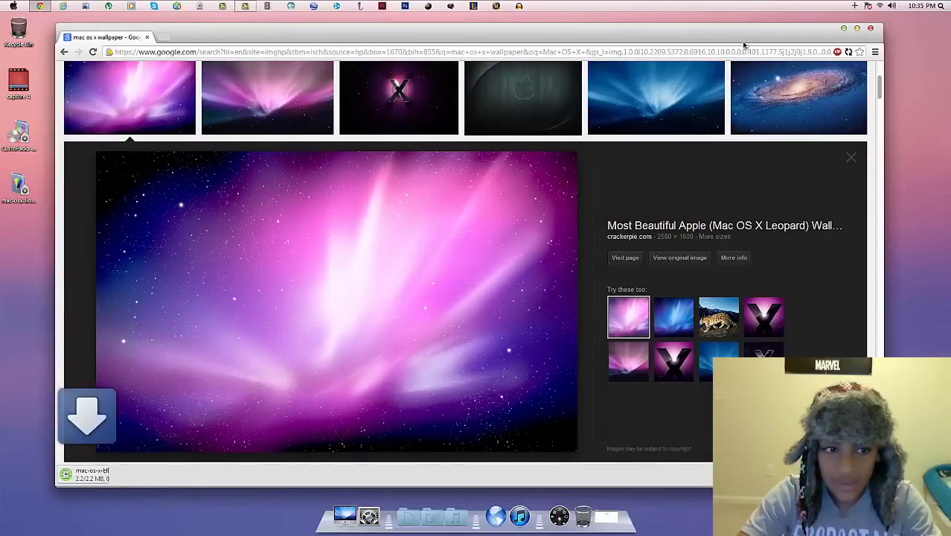
pyautogui.click(843, 28)
pyautogui.click(27, 247)
# Step: Set the saved mac-os-x-HD-Wallpapers image as the desktop background, then restore Chrome
pyautogui.rightClick(27, 243)
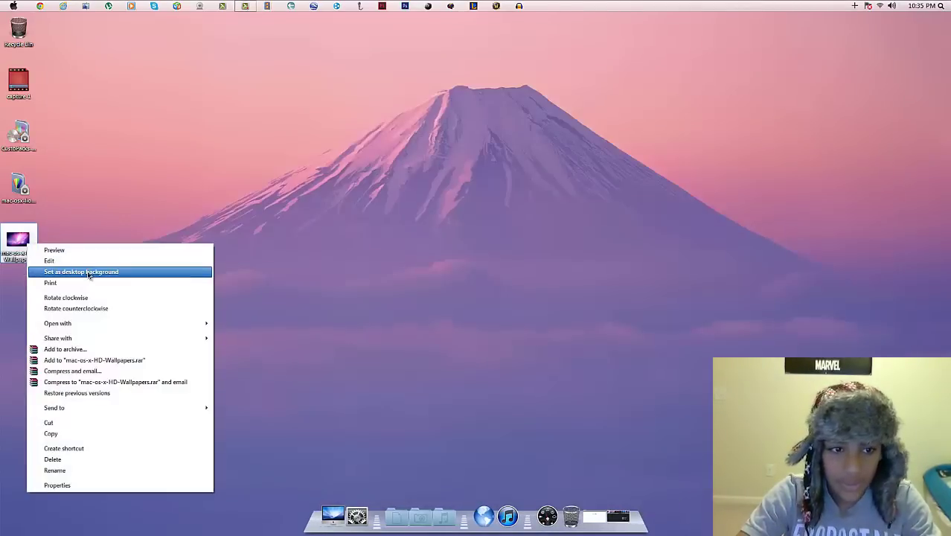
pyautogui.click(89, 276)
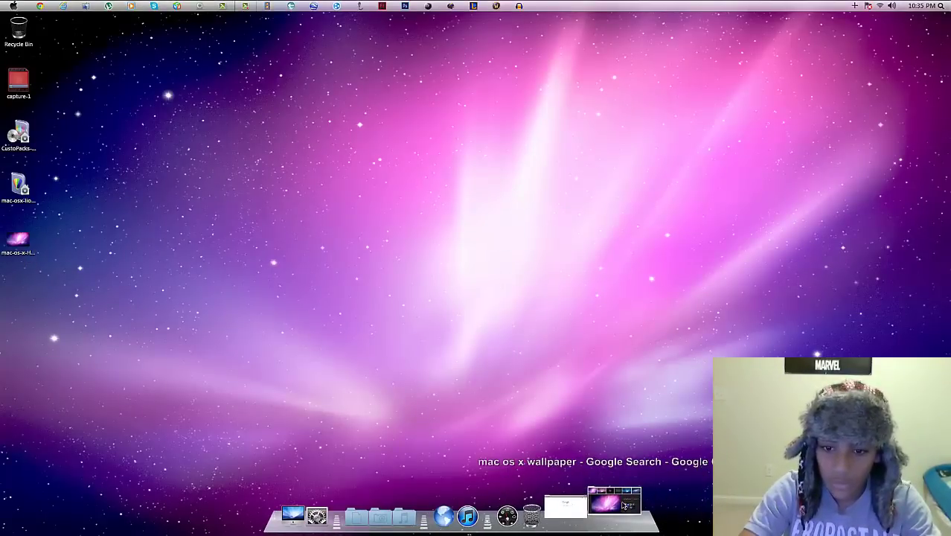
pyautogui.click(623, 506)
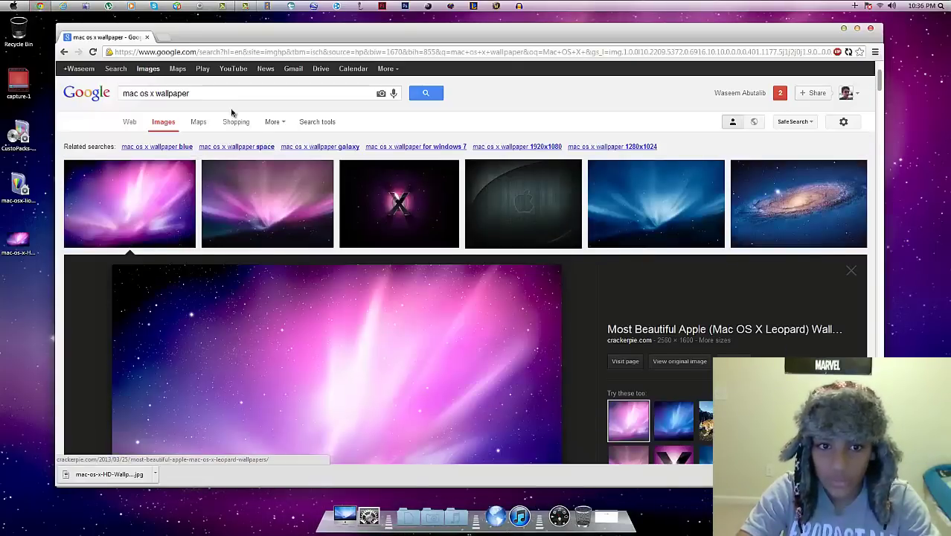
# Step: Change the image search query to 'mac os x snow leopard'
pyautogui.doubleClick(158, 94)
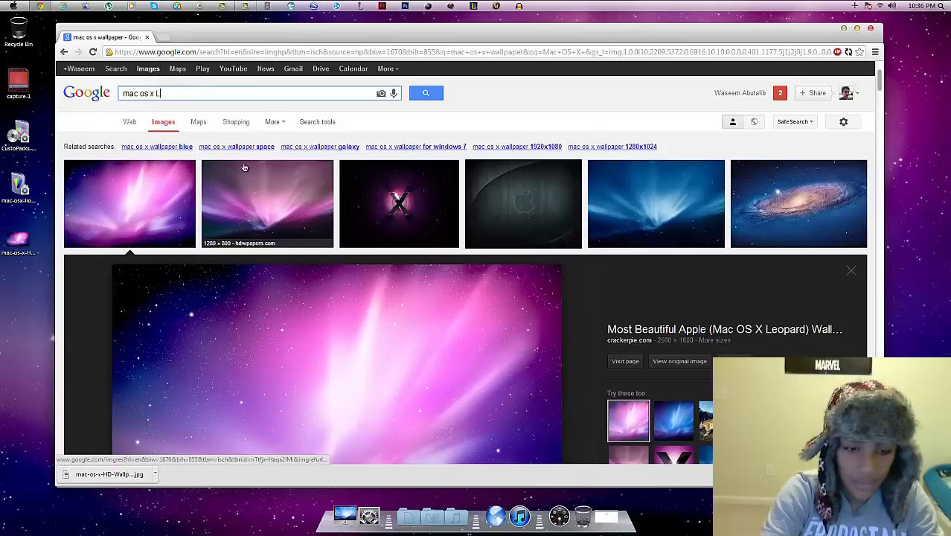
pyautogui.write('l')
pyautogui.press('BackSpace')
pyautogui.write('Snow')
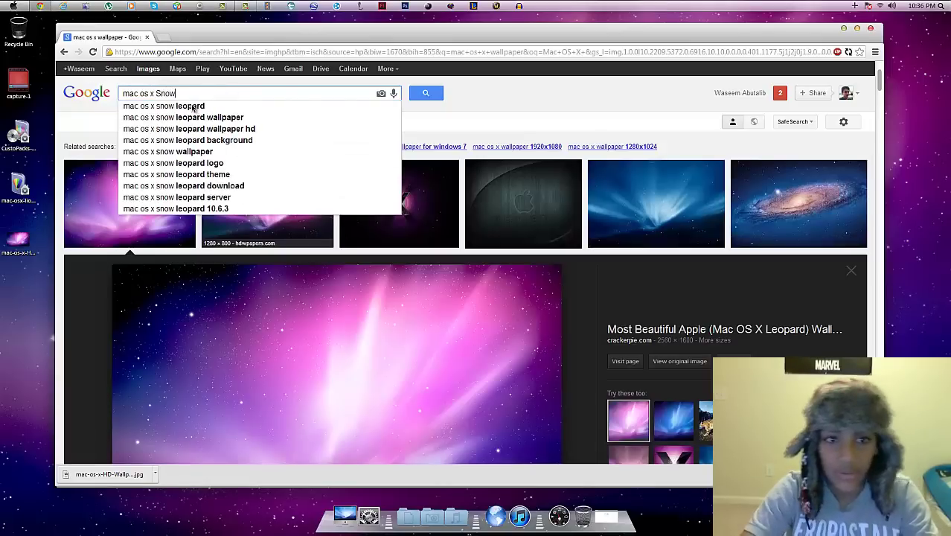
pyautogui.click(192, 107)
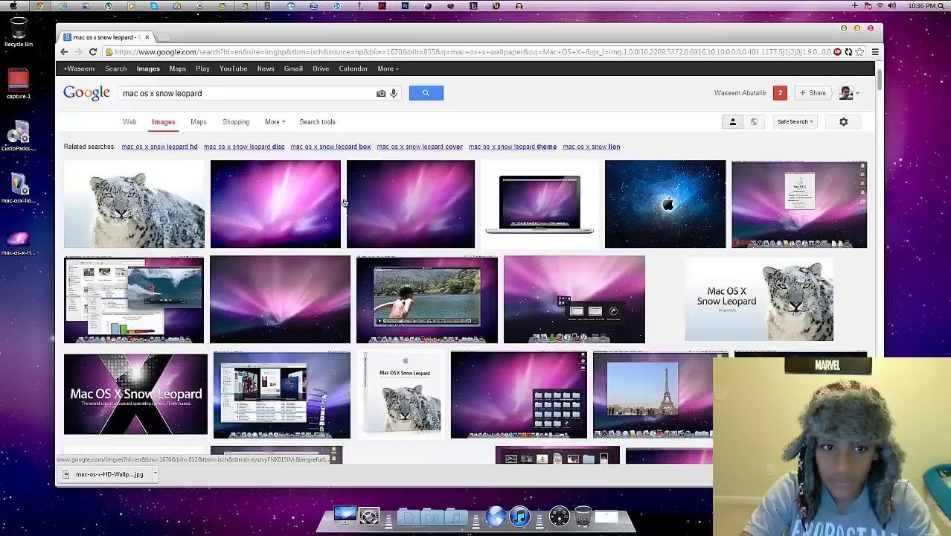
# Step: Save the snow leopard photo from its preview to the Desktop as snow-leopard.jpg
pyautogui.click(147, 209)
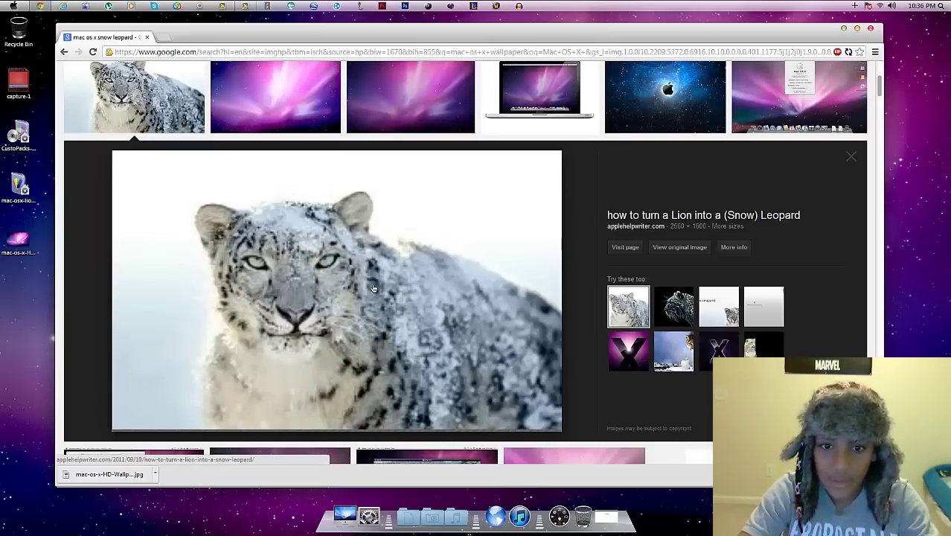
pyautogui.click(331, 266)
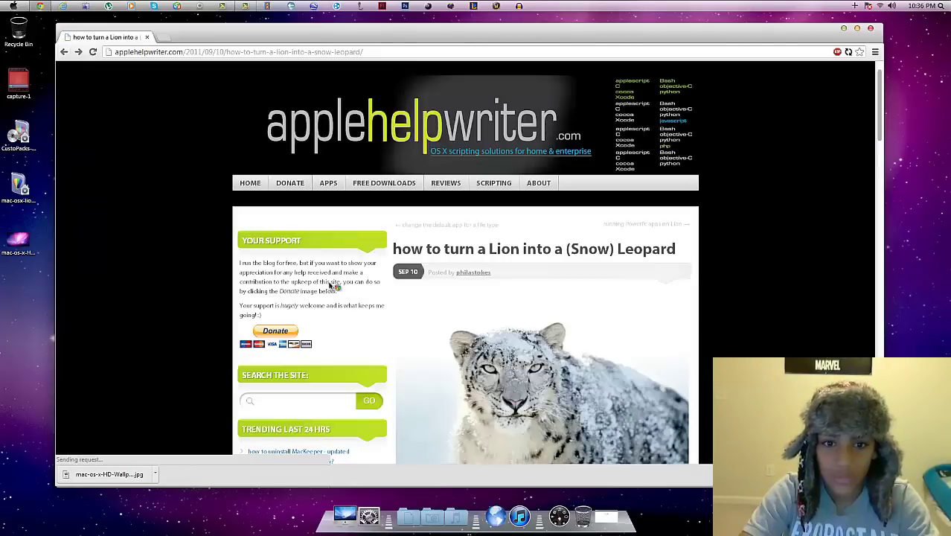
pyautogui.click(64, 52)
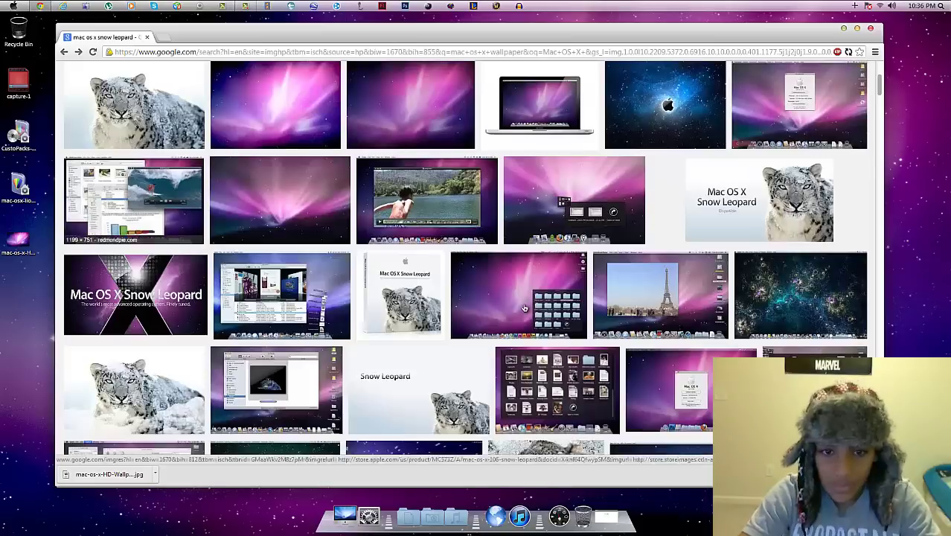
pyautogui.click(127, 108)
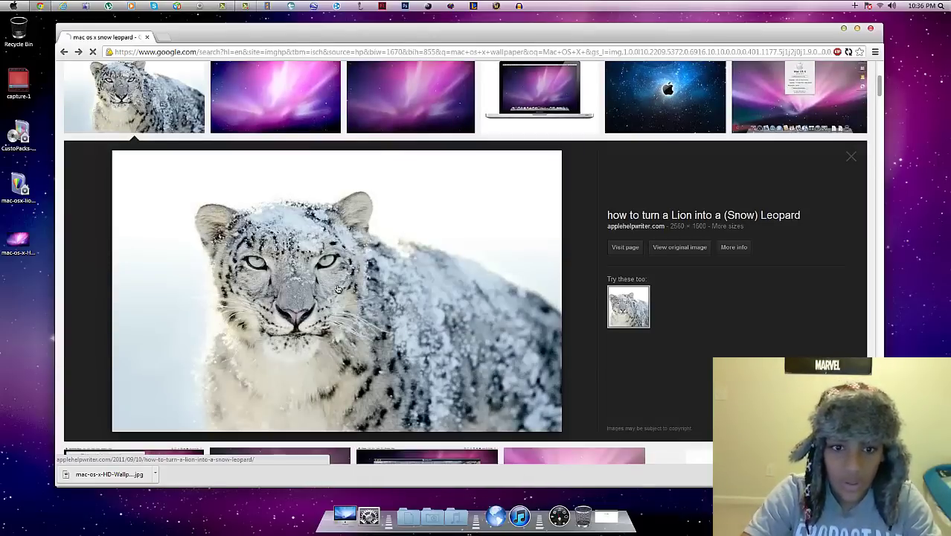
pyautogui.rightClick(325, 258)
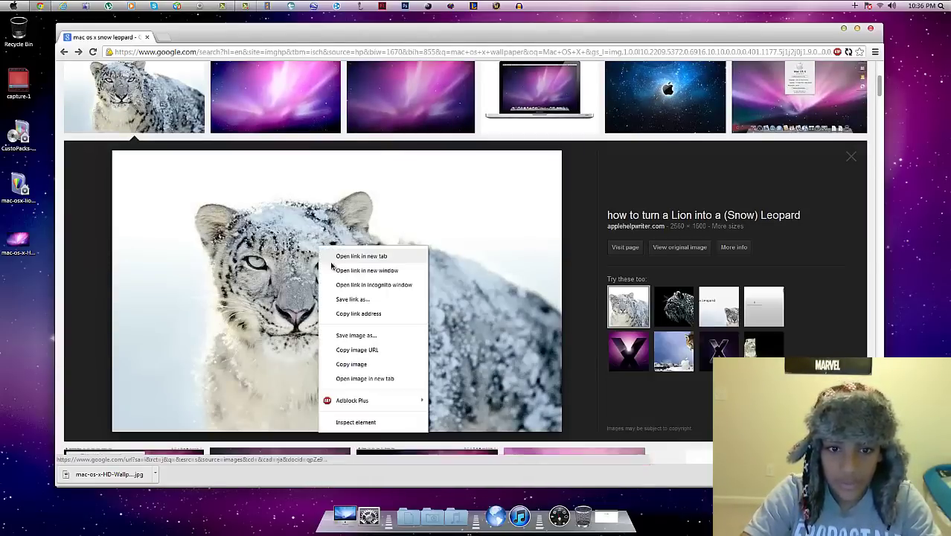
pyautogui.click(367, 333)
pyautogui.write('snow-leopard')
pyautogui.click(444, 273)
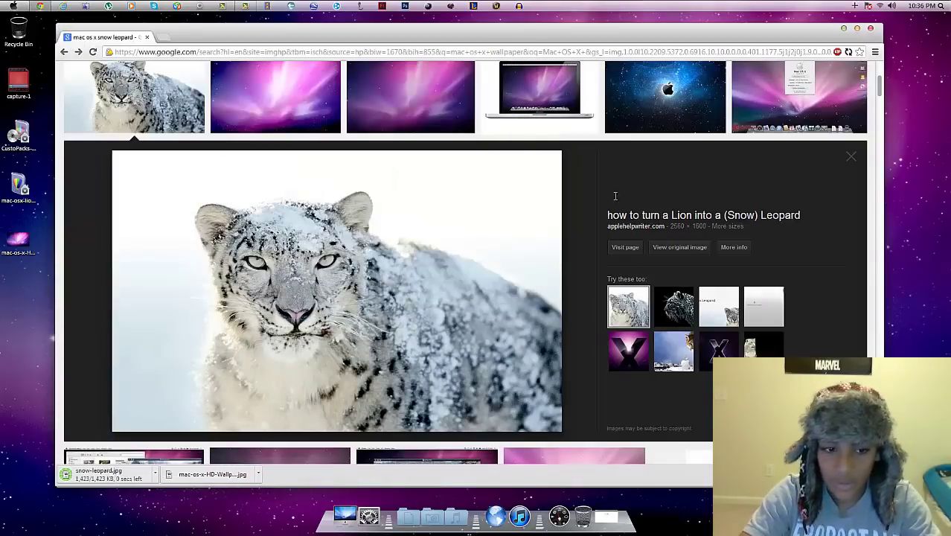
# Step: Close Chrome and set snow-leopard.jpg from the desktop as the desktop background
pyautogui.click(871, 29)
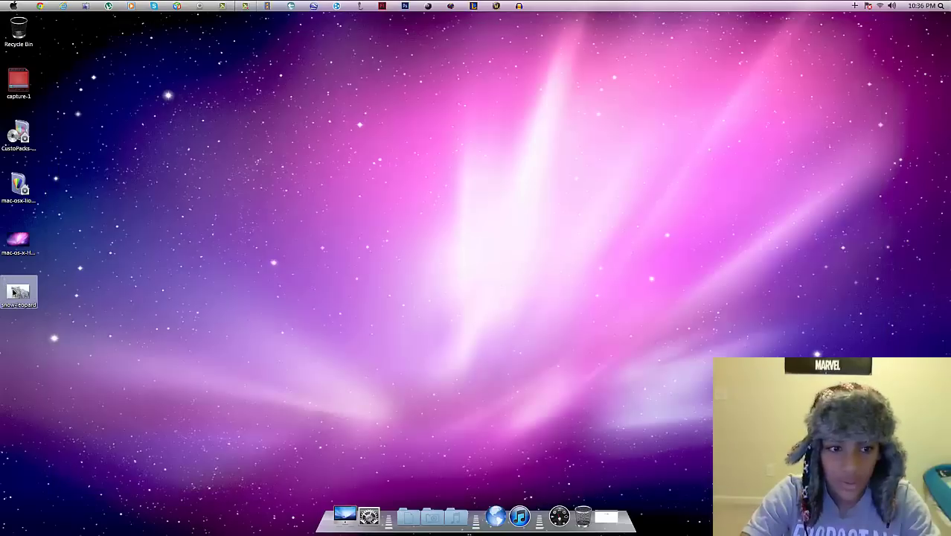
pyautogui.rightClick(13, 293)
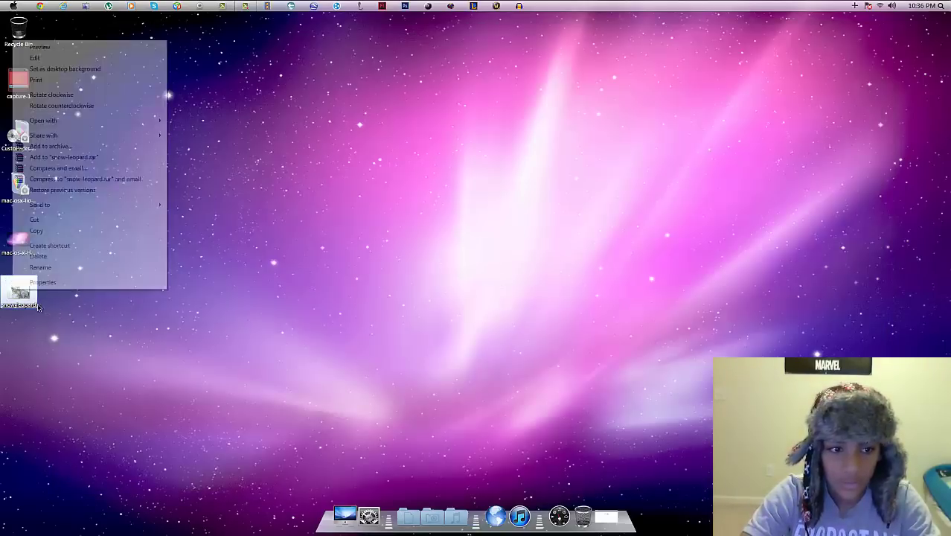
pyautogui.click(69, 70)
pyautogui.click(441, 265)
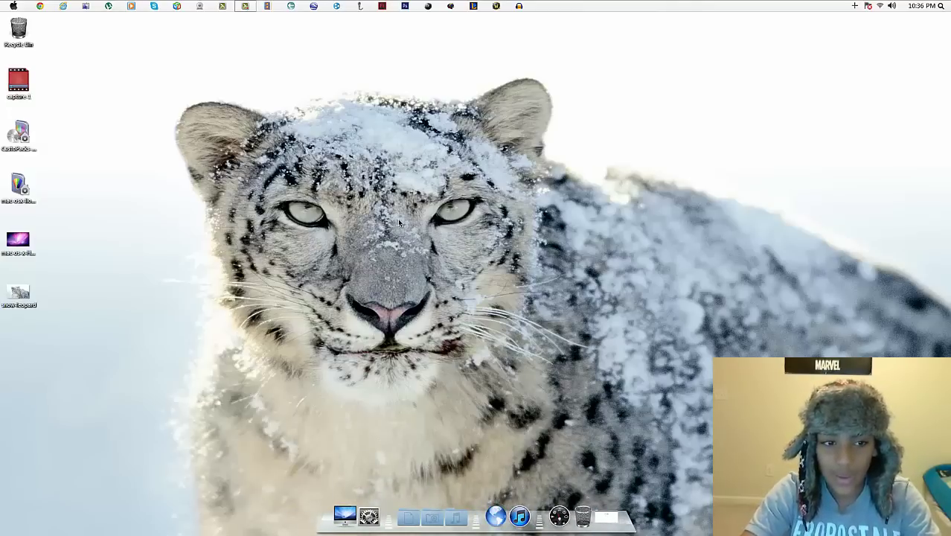
# Step: Select the four extra desktop icons and delete them to the Recycle Bin
pyautogui.moveTo(148, 377); pyautogui.dragTo(2, 128)
pyautogui.moveTo(146, 349); pyautogui.dragTo(1, 122)
pyautogui.press('Delete')
pyautogui.press('Return')
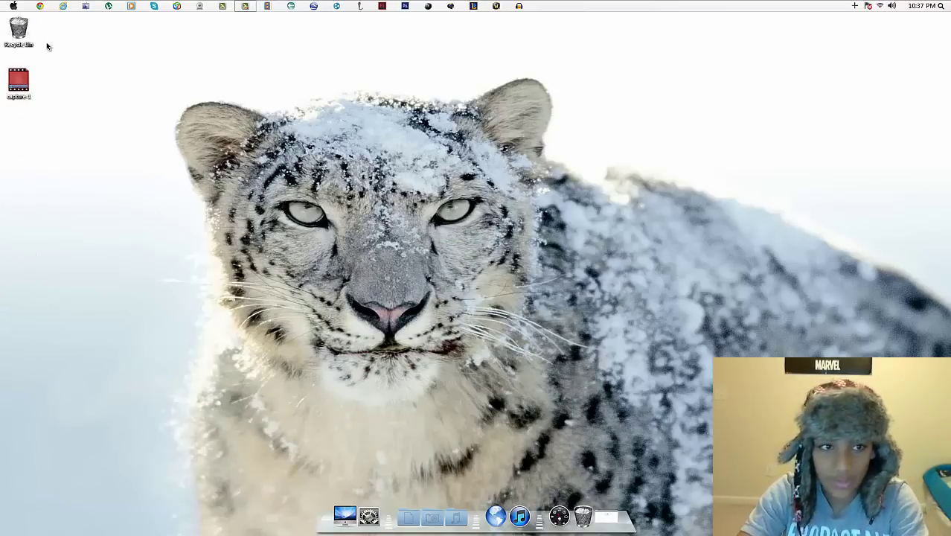
# Step: Empty the Recycle Bin, permanently deleting the four items
pyautogui.rightClick(19, 30)
pyautogui.click(52, 42)
pyautogui.click(514, 287)
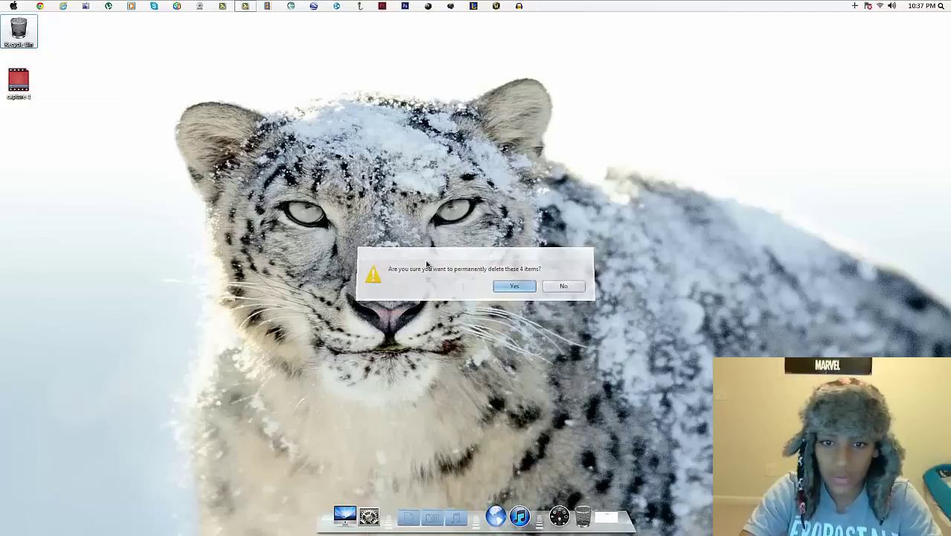